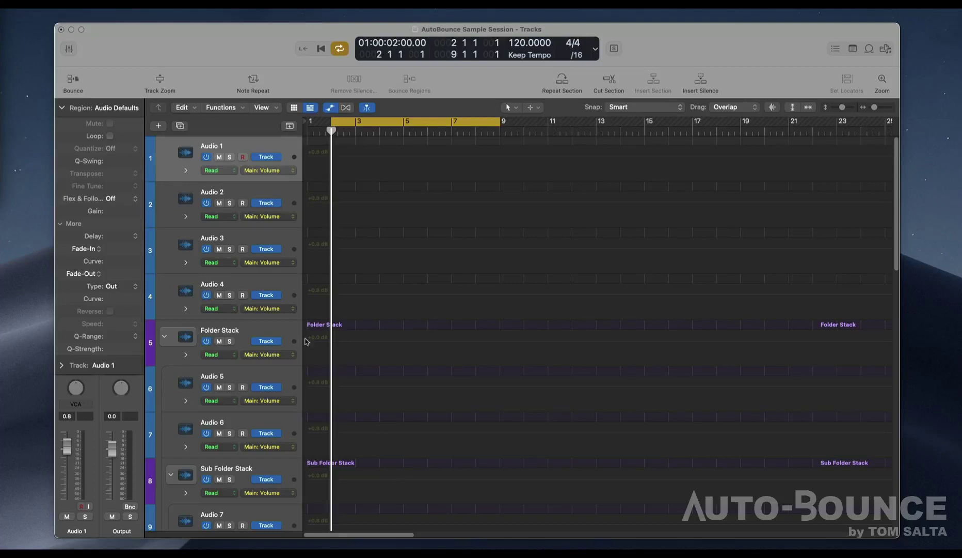
# Dismiss the control bar shortcut menu and open the LCD display options menu
pyautogui.rightClick(222, 57)
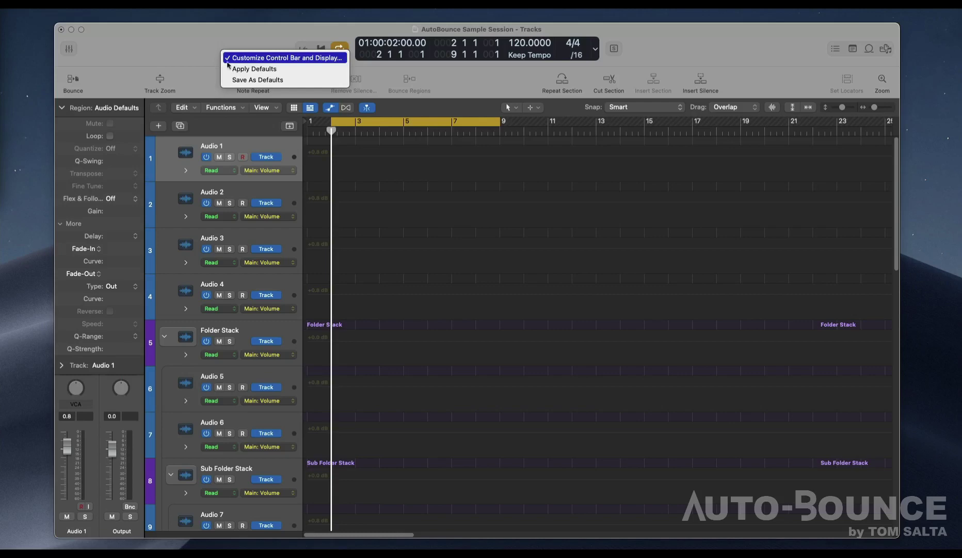
pyautogui.click(200, 57)
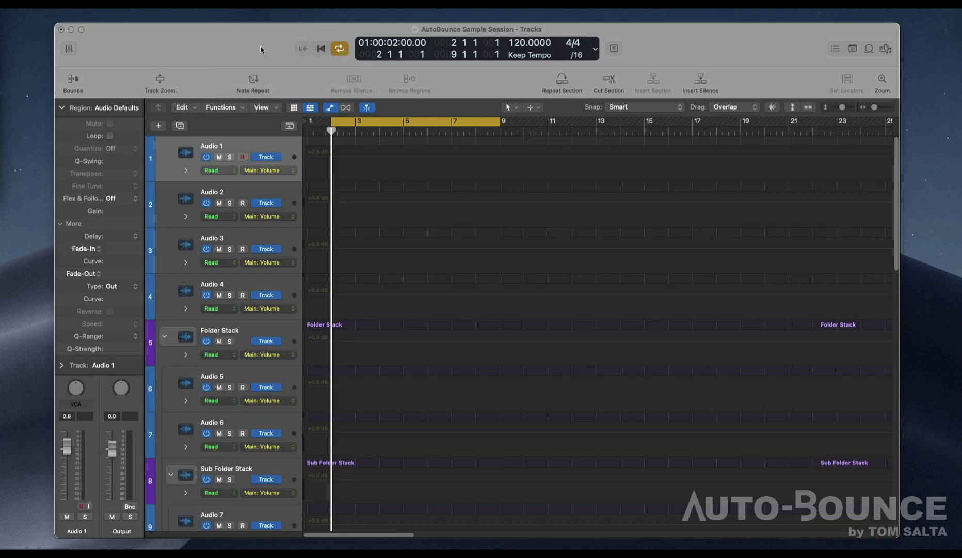
pyautogui.click(593, 53)
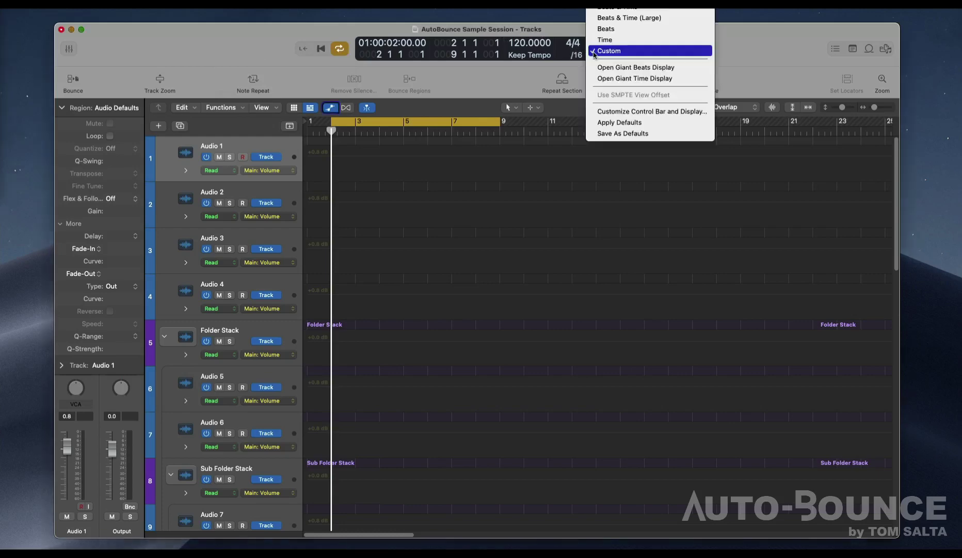
# In Customize Control Bar and Display, apply the default items, then revert and close the panel
pyautogui.click(613, 111)
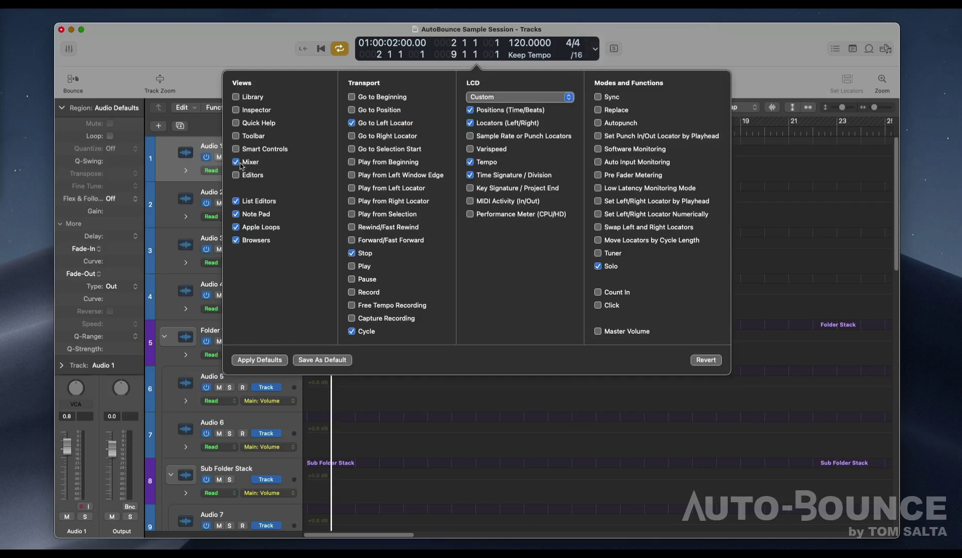
pyautogui.click(268, 364)
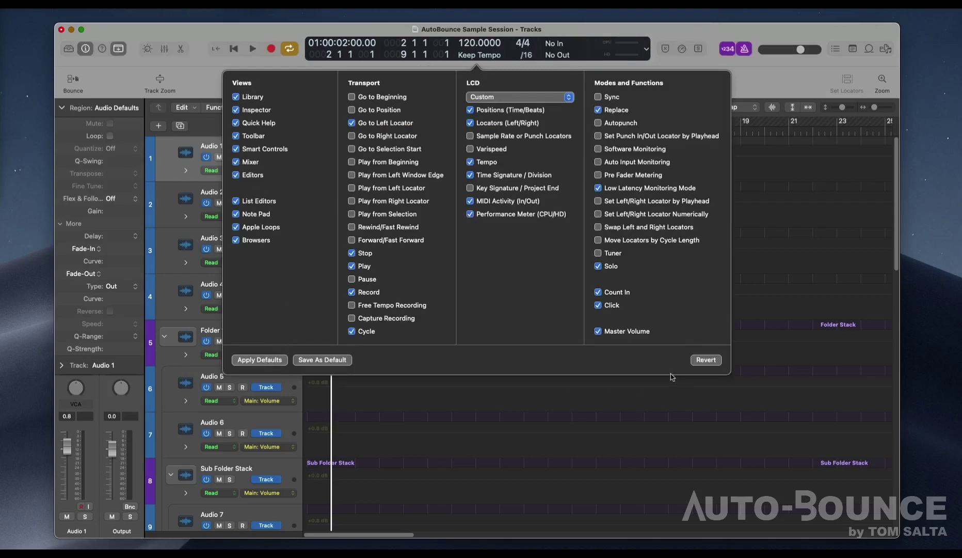
pyautogui.click(701, 361)
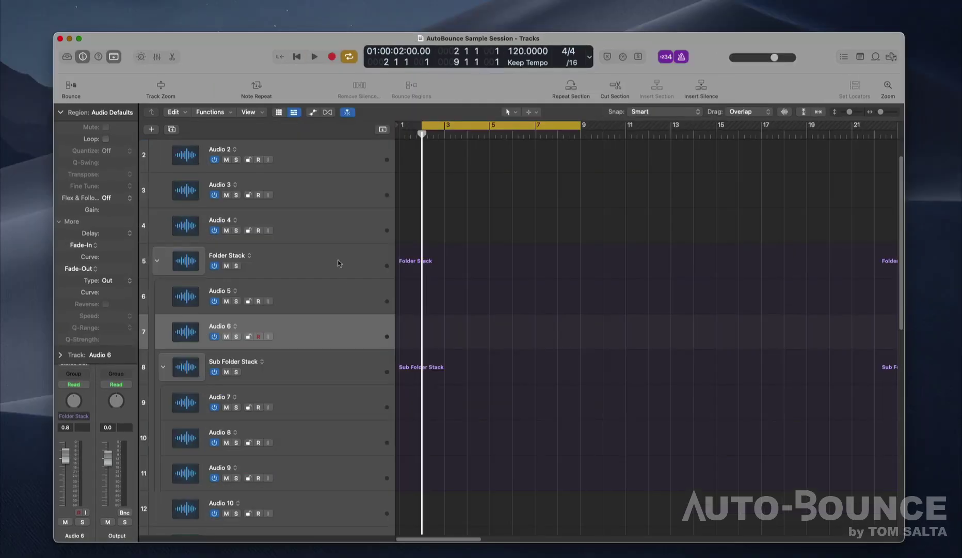
# Store the on/off, mute, solo, protect, record and input track header layout as user defaults
pyautogui.rightClick(328, 320)
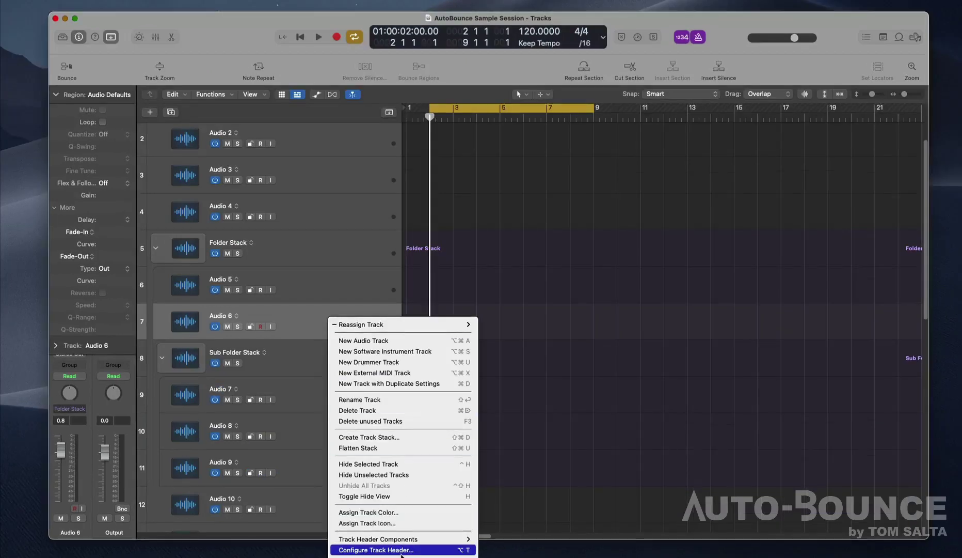
pyautogui.click(400, 552)
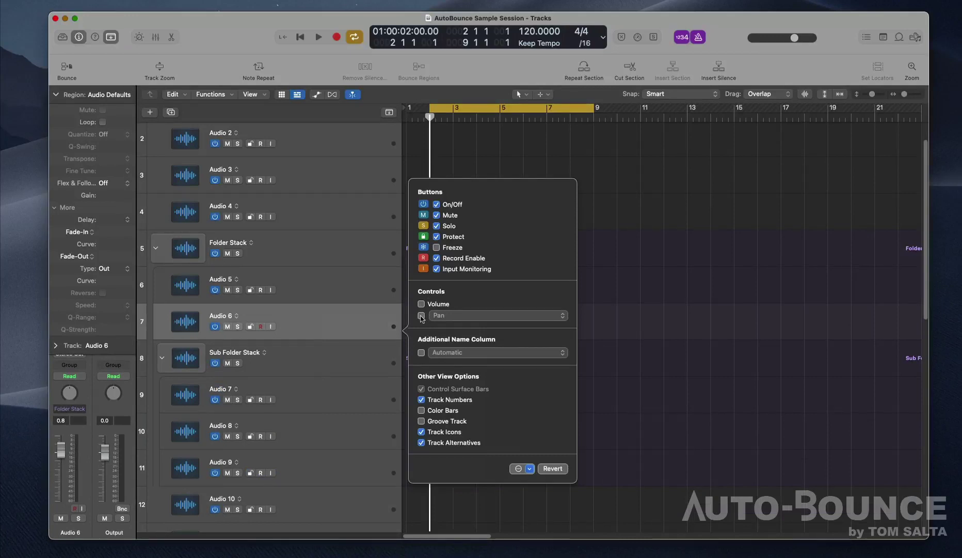
pyautogui.press('Down')
pyautogui.press('Down')
pyautogui.press('Down')
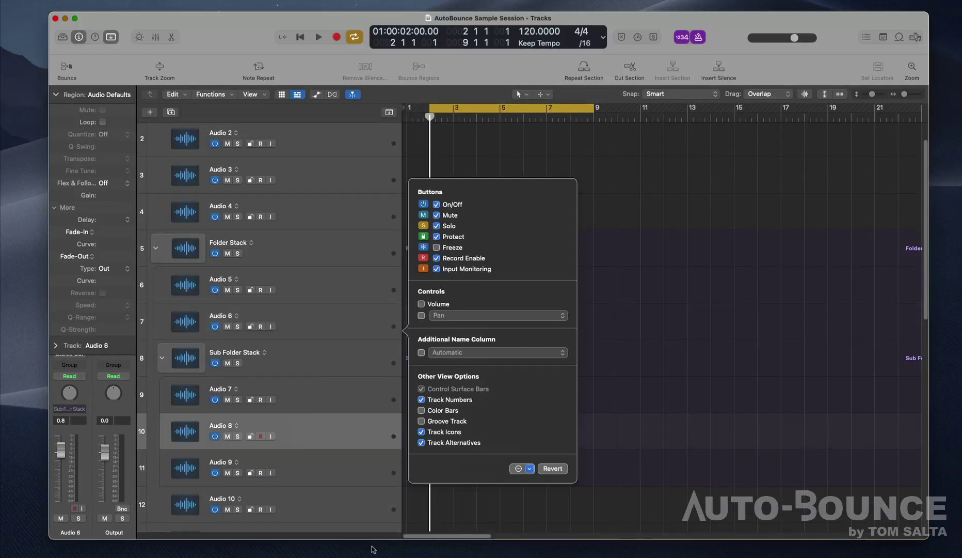
pyautogui.click(529, 468)
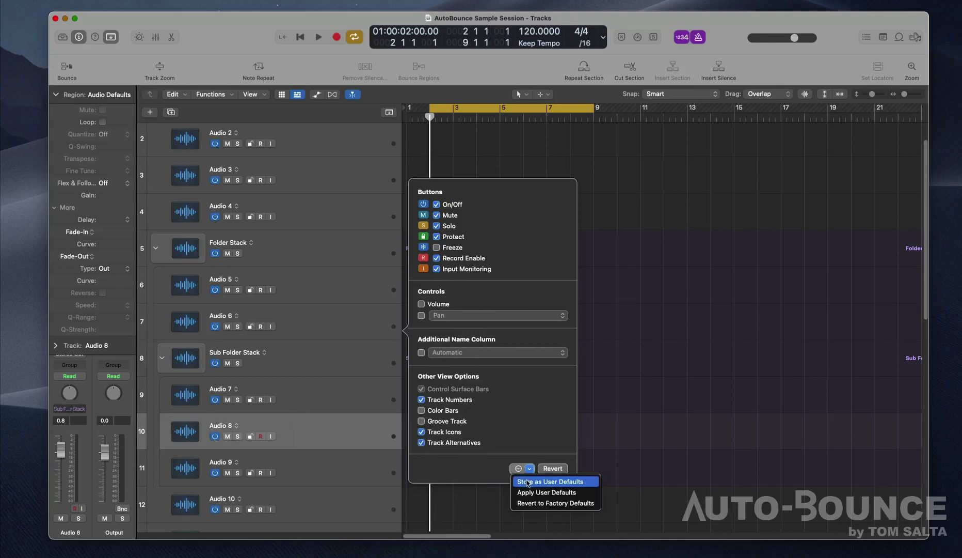
pyautogui.click(527, 482)
# Close the track header configuration and choose Apply Defaults from the control bar shortcut menu
pyautogui.click(326, 405)
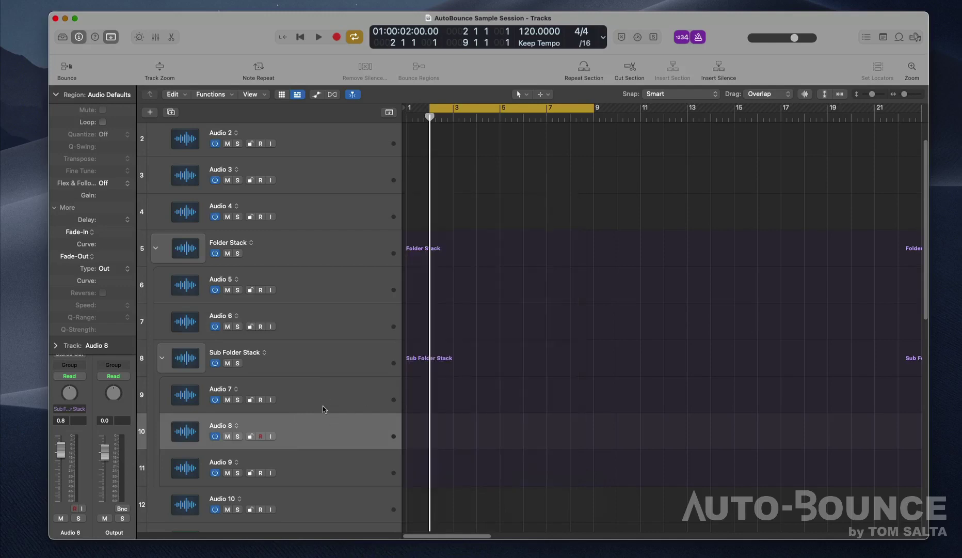
pyautogui.rightClick(303, 425)
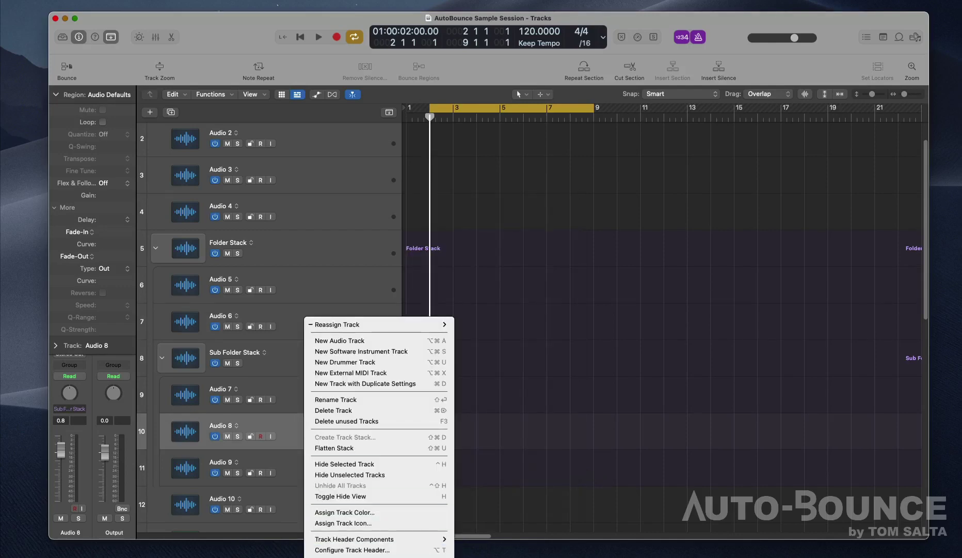
pyautogui.press('Escape')
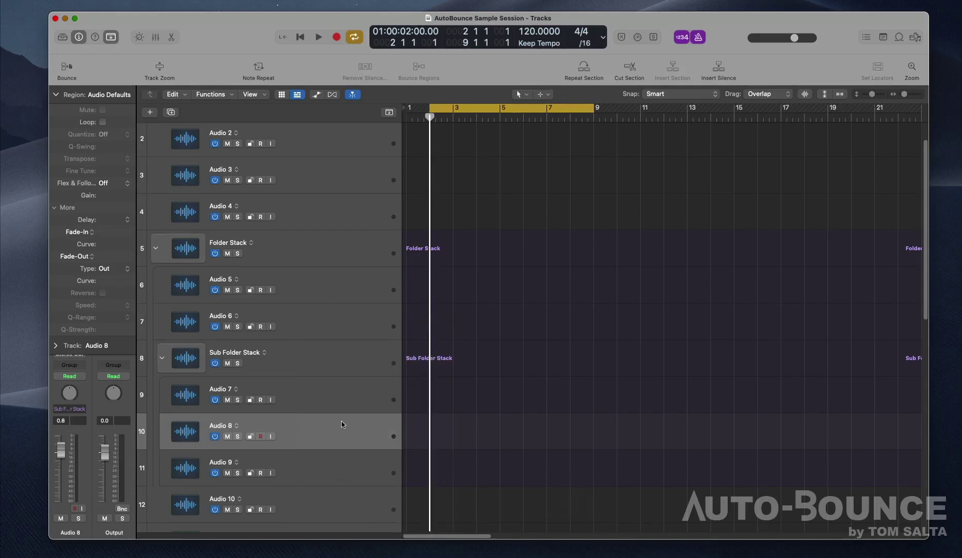
pyautogui.rightClick(237, 36)
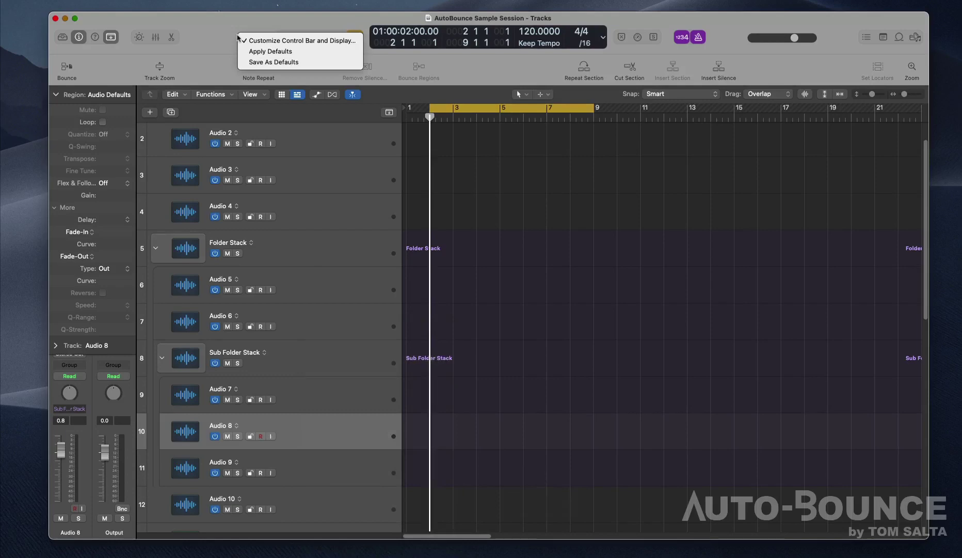
pyautogui.click(261, 52)
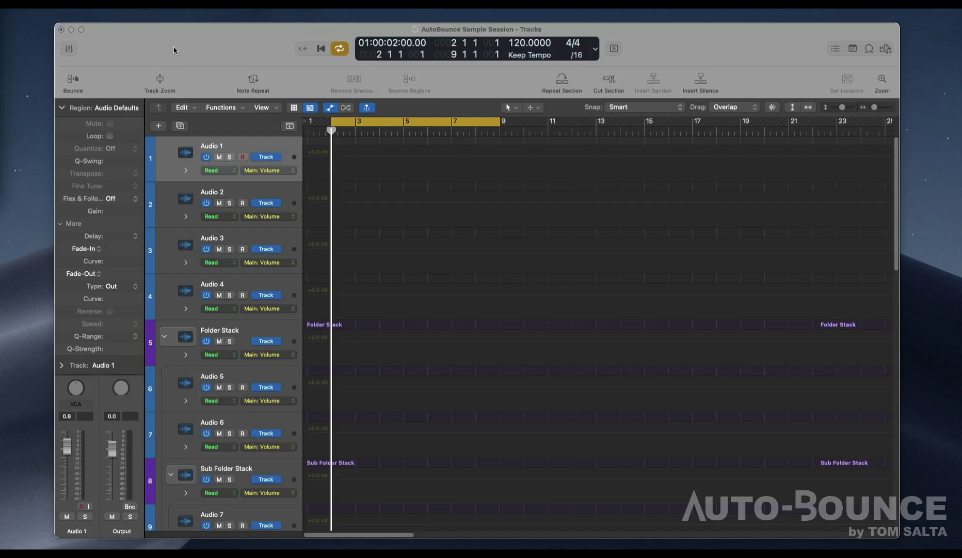
# Apply defaults in Customize Control Bar and Display to restore transport buttons and input/output fields
pyautogui.rightClick(175, 47)
pyautogui.click(182, 52)
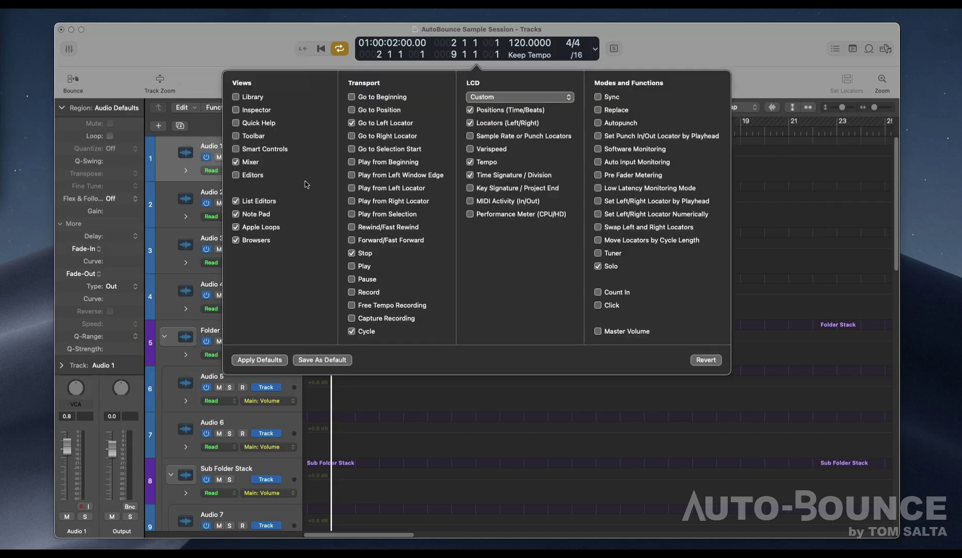
pyautogui.click(256, 360)
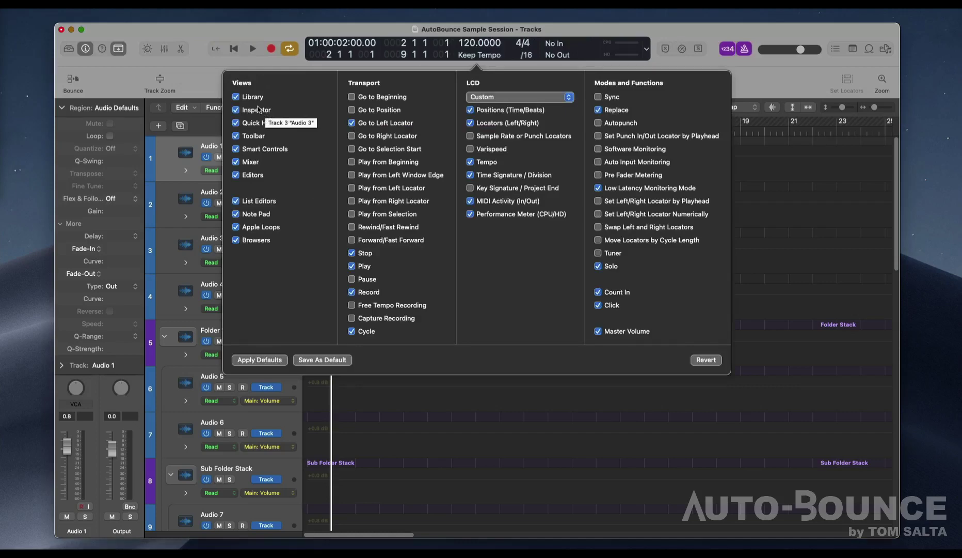
pyautogui.click(255, 36)
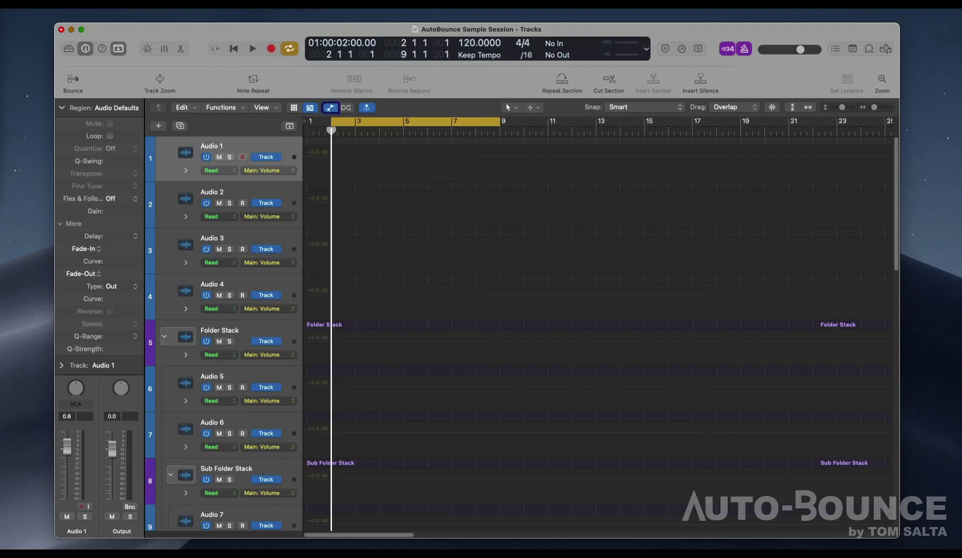
# Narrow then widen the Logic window and show the Mixer beneath the Tracks area with X
pyautogui.moveTo(899, 538); pyautogui.dragTo(822, 542)
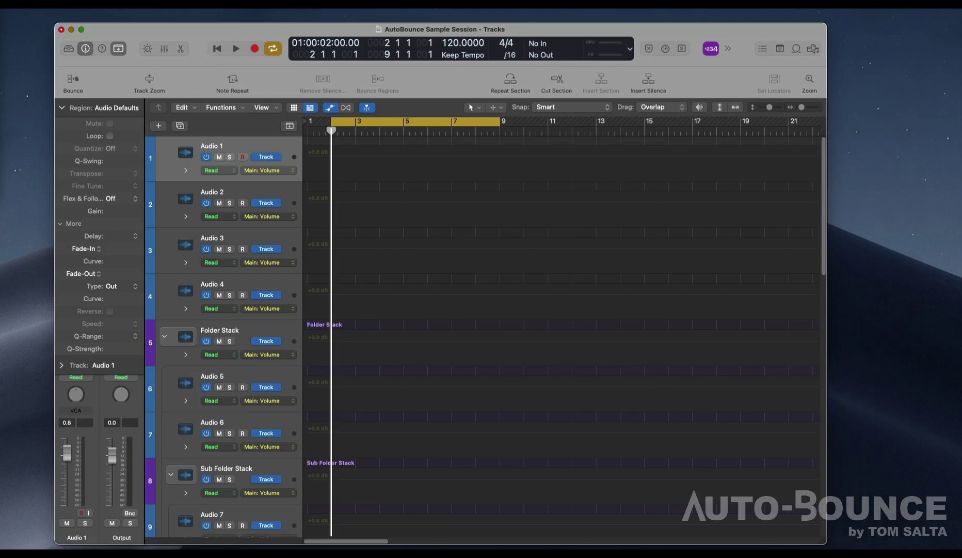
pyautogui.moveTo(828, 544); pyautogui.dragTo(862, 541)
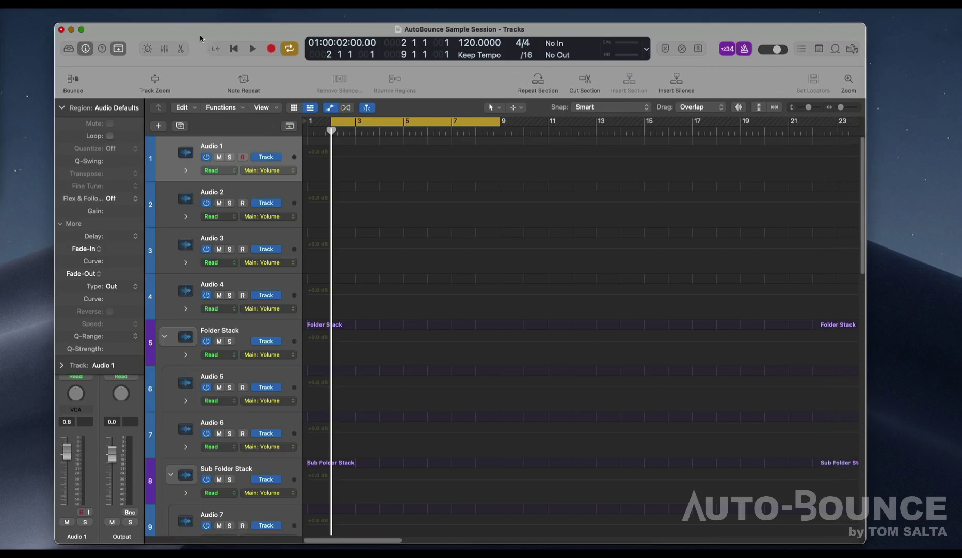
pyautogui.press('x')
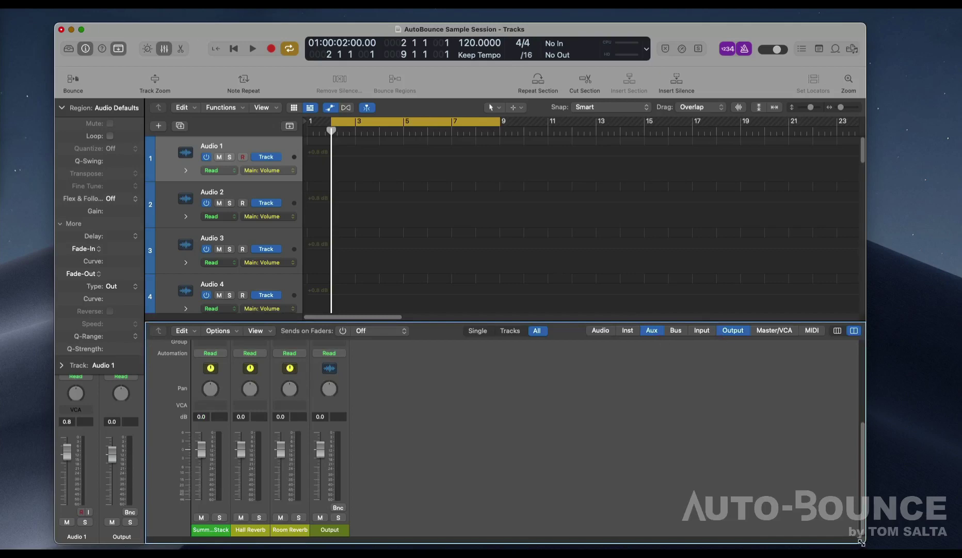
# Narrow the Tracks window and bring up the control bar shortcut menu with its customize and defaults options
pyautogui.moveTo(862, 542); pyautogui.dragTo(837, 543)
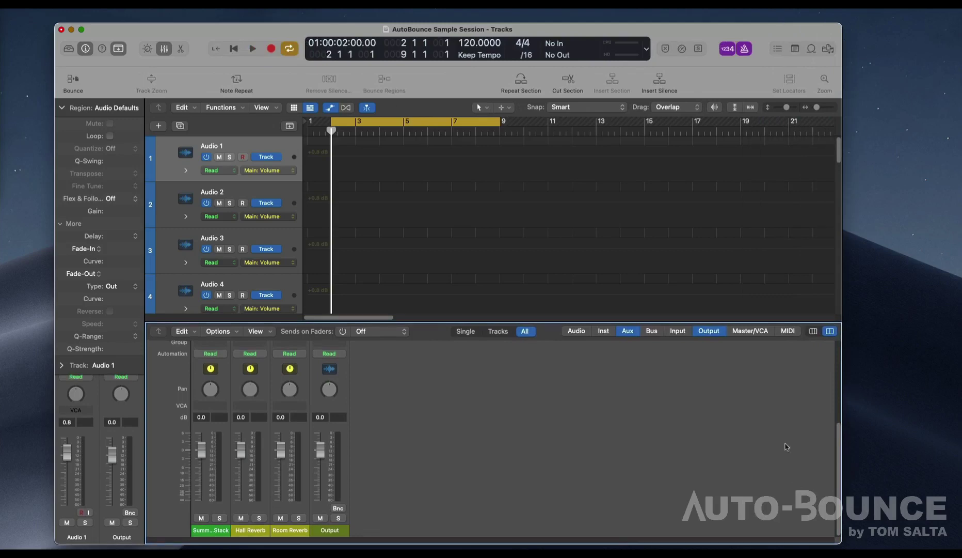
pyautogui.rightClick(199, 49)
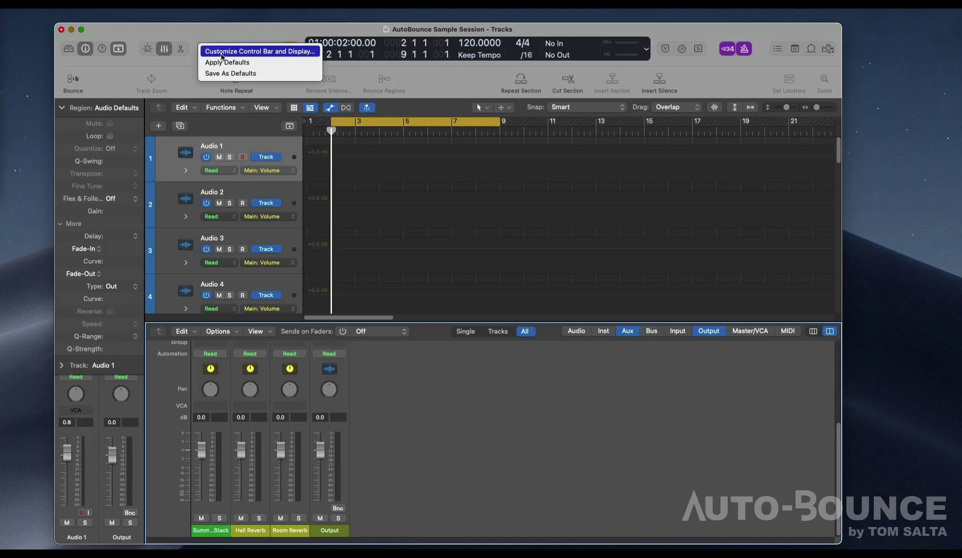
# Switch the LCD display through Beats & Time and Beats & Project, then back to Custom
pyautogui.click(221, 52)
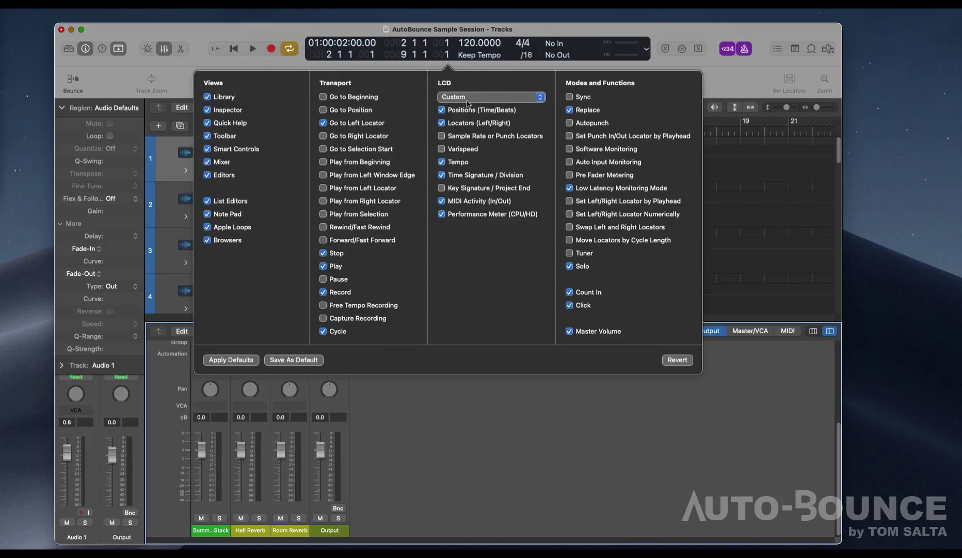
pyautogui.click(495, 98)
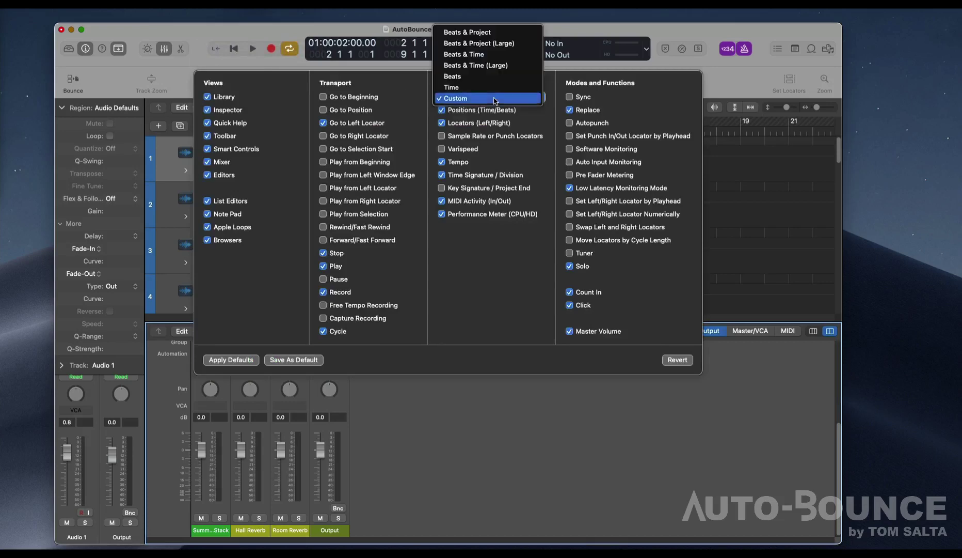
pyautogui.click(493, 55)
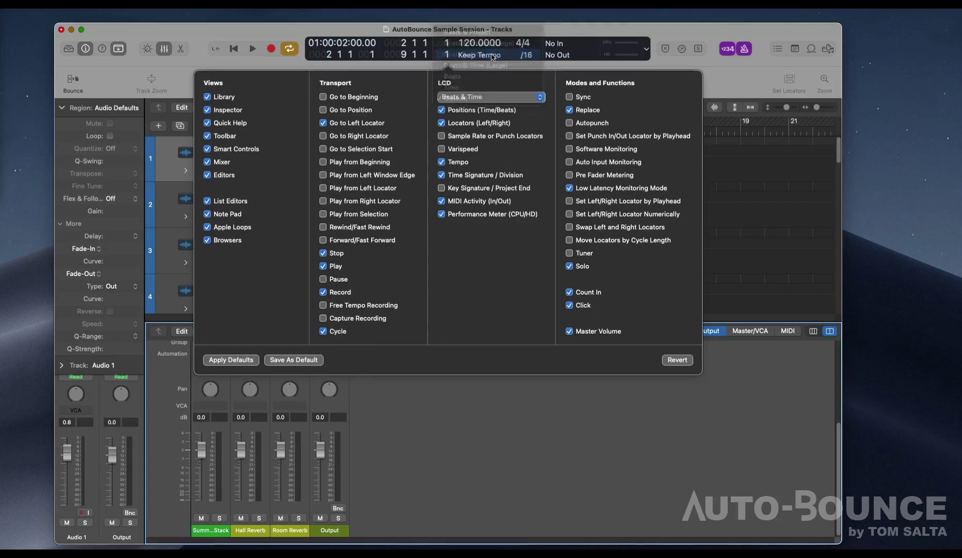
pyautogui.click(479, 99)
pyautogui.click(480, 78)
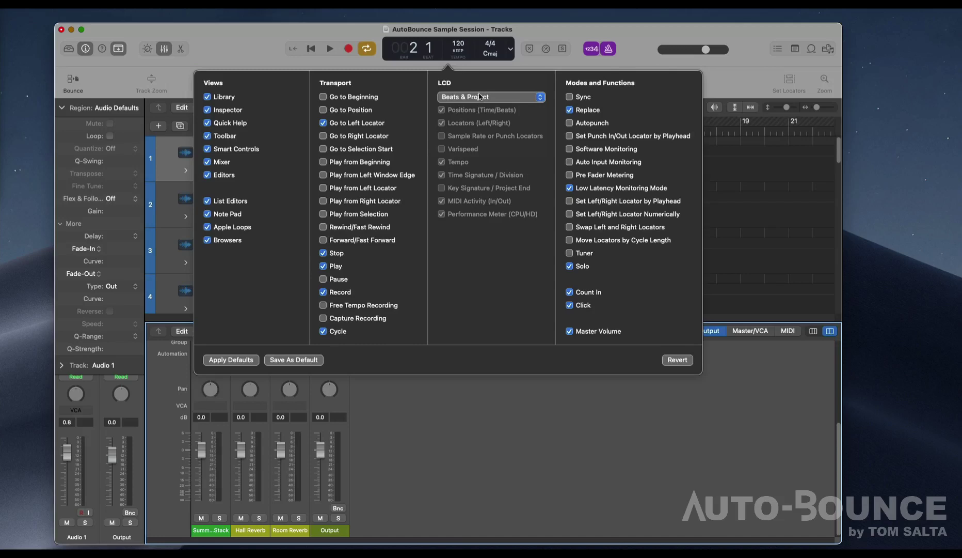
pyautogui.click(479, 98)
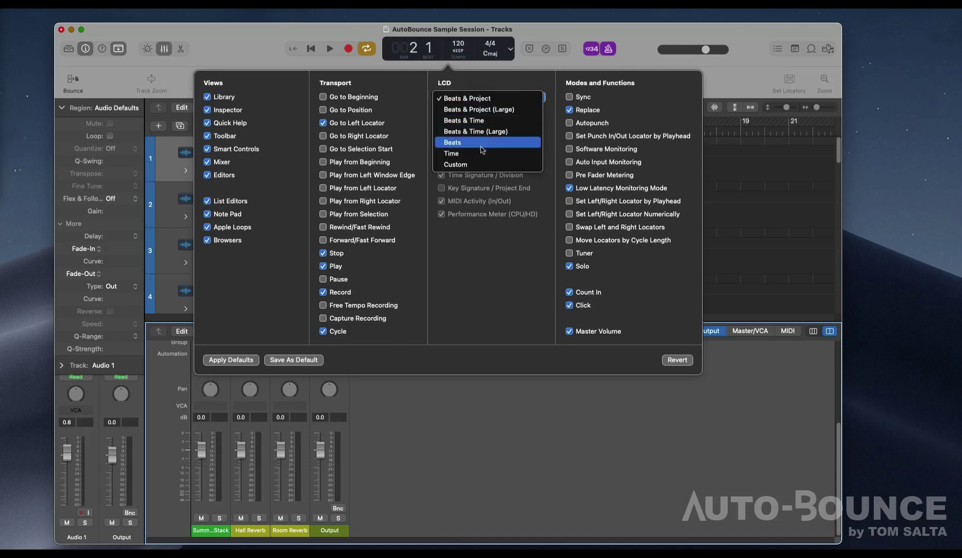
pyautogui.click(481, 164)
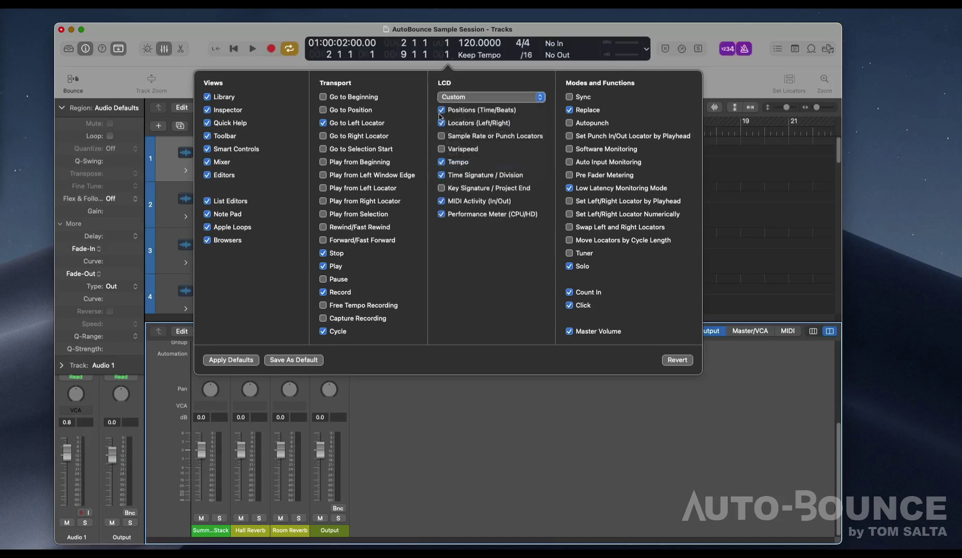
# Hide the CPU/HD performance meter and MIDI activity, then apply the default display items and close
pyautogui.click(441, 214)
pyautogui.click(442, 202)
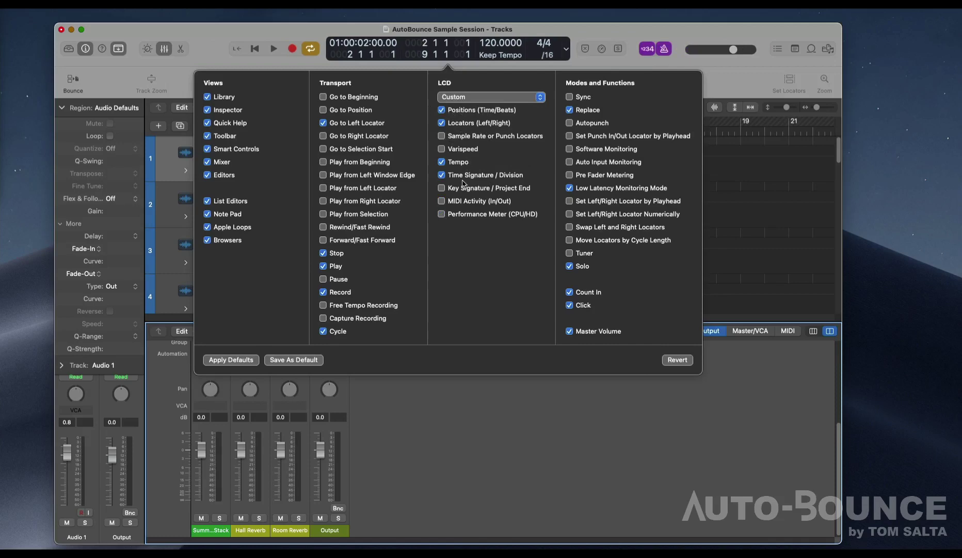
pyautogui.click(249, 361)
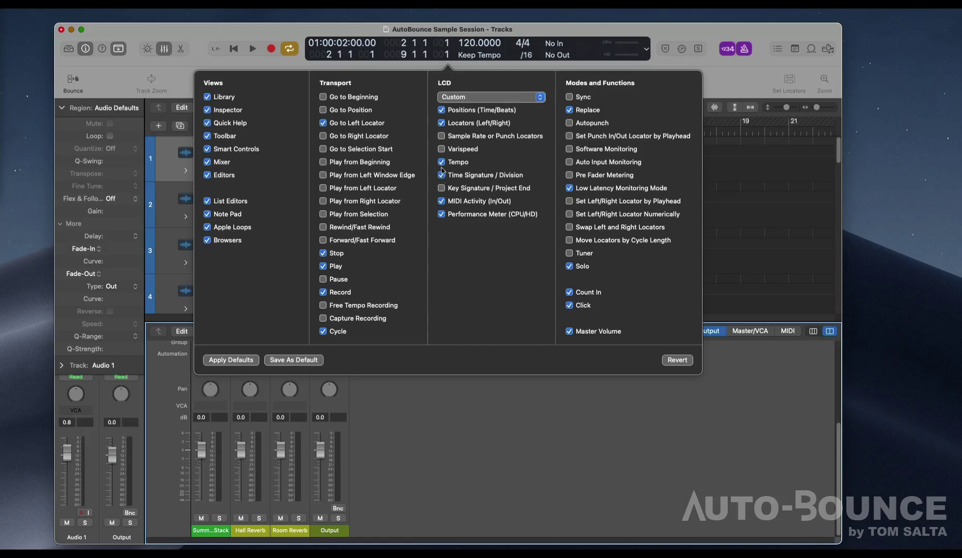
pyautogui.click(669, 32)
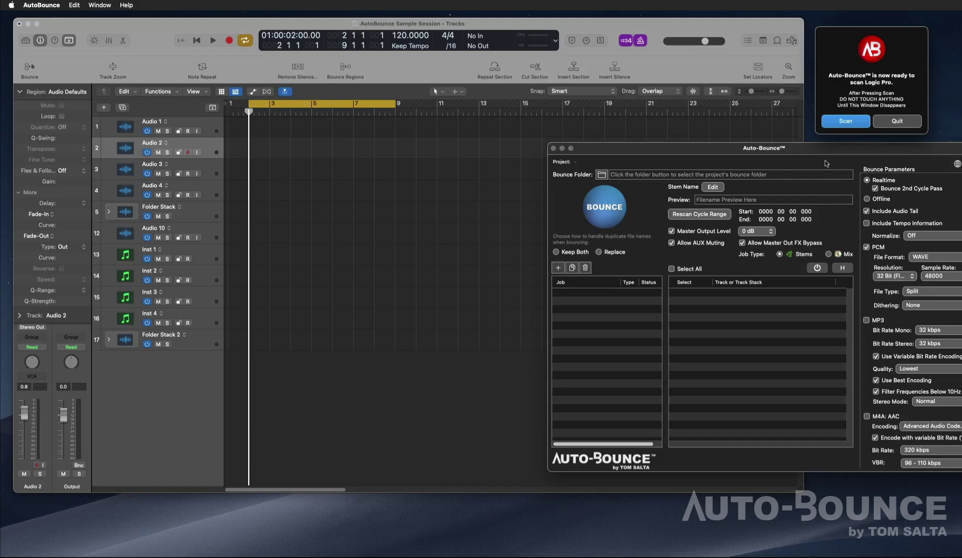
# Scan the AutoBounce Sample Session so its tracks and folder stacks load into a New Job
pyautogui.click(853, 121)
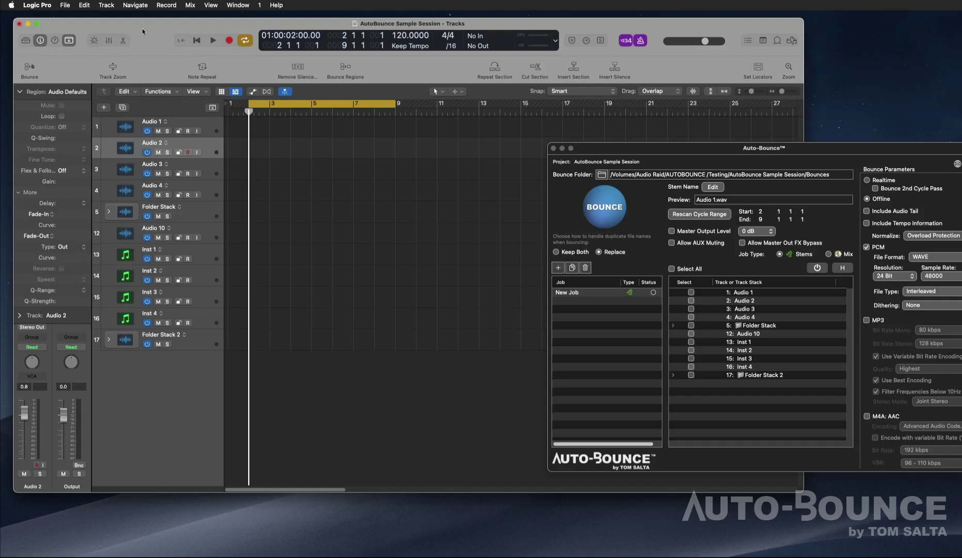
# Copy the Select All Tracks key command from Auto-Bounce Preferences, then close them with OK
pyautogui.click(591, 148)
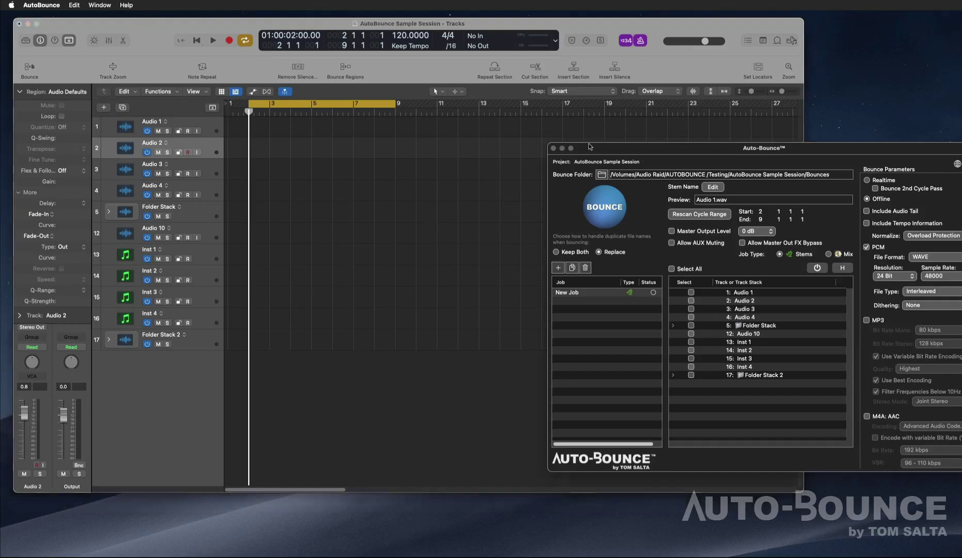
pyautogui.click(51, 4)
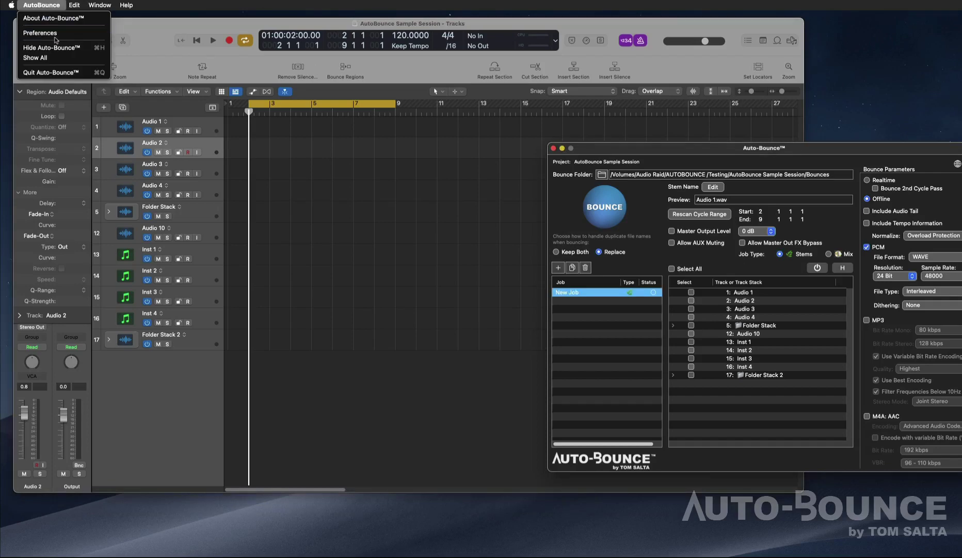
pyautogui.click(55, 34)
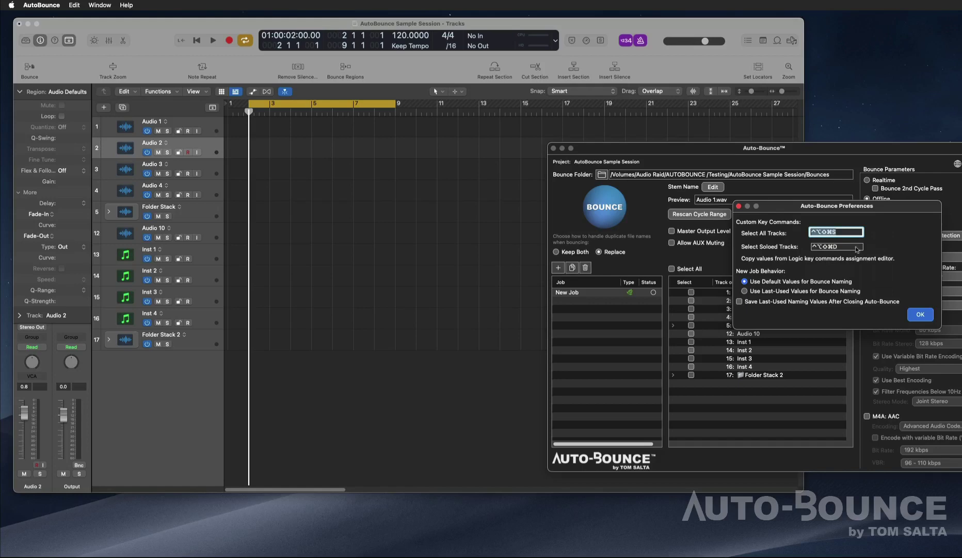
pyautogui.click(845, 231)
pyautogui.click(74, 4)
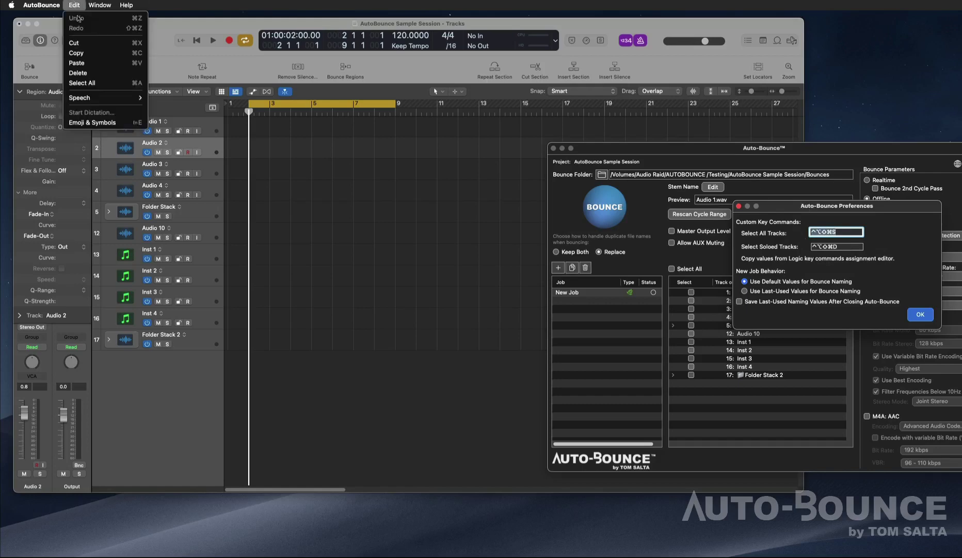
pyautogui.click(91, 53)
pyautogui.click(918, 315)
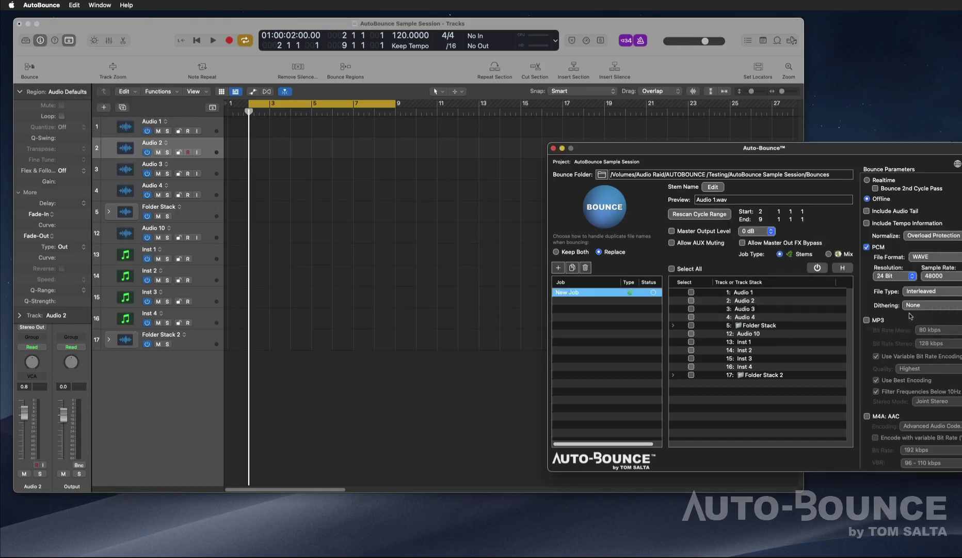
# Open Logic's Key Command Assignments and find the Select All Tracks command
pyautogui.click(155, 40)
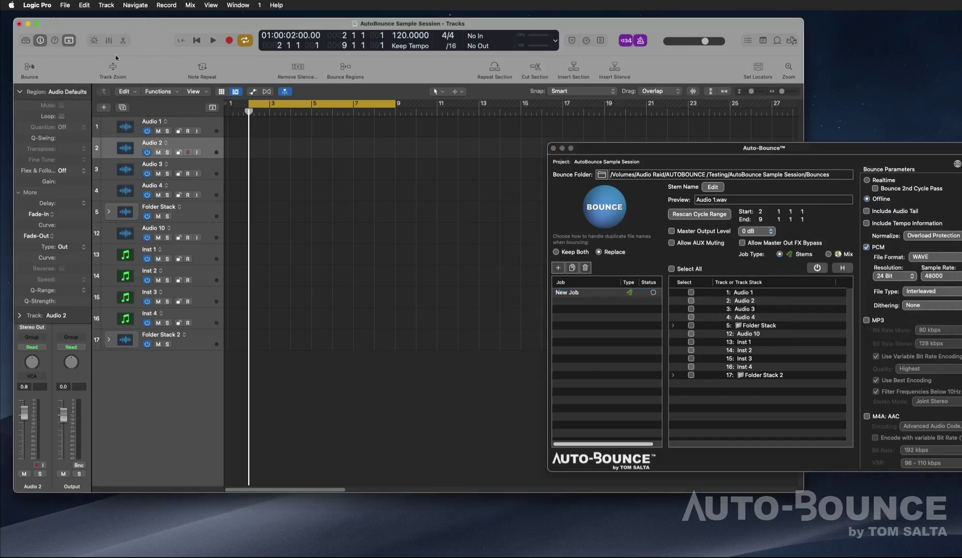
pyautogui.click(37, 4)
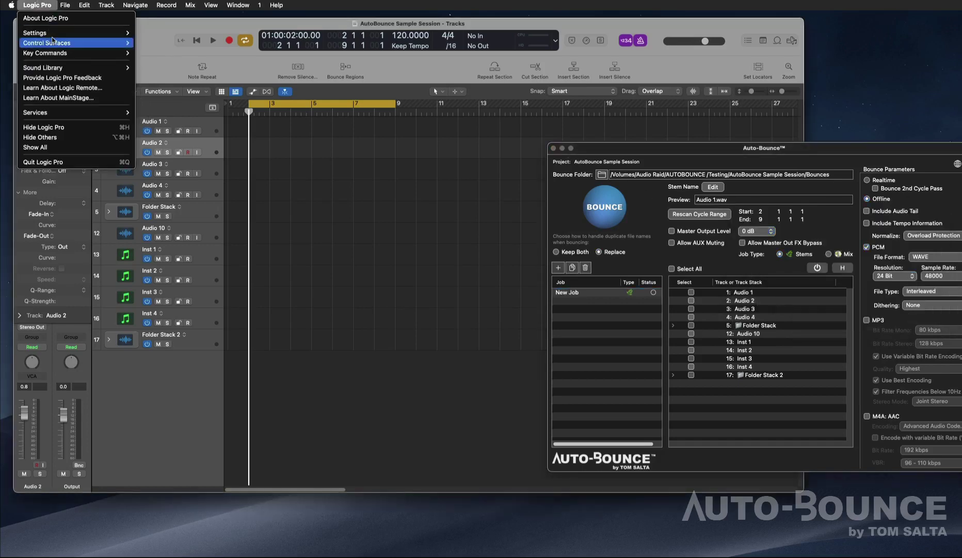
pyautogui.moveTo(46, 50)
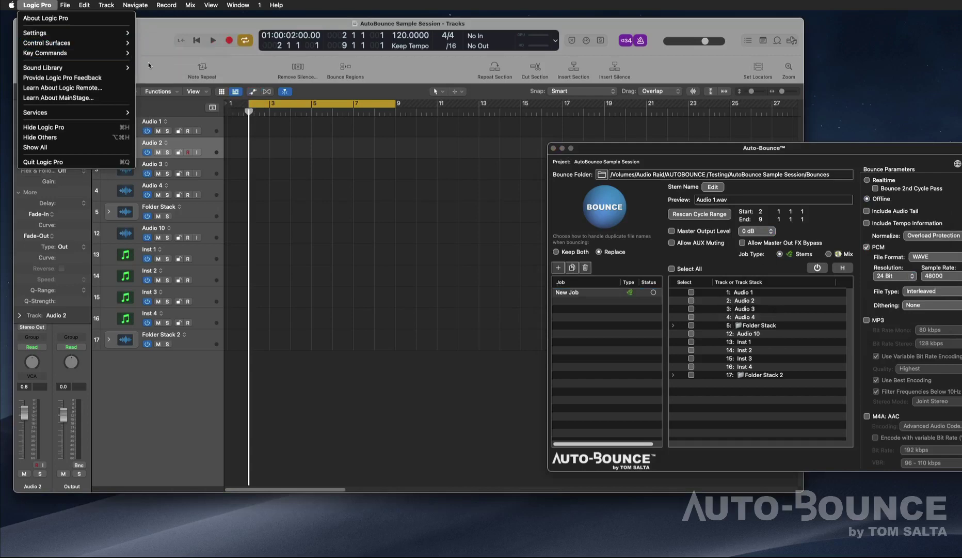
pyautogui.click(166, 62)
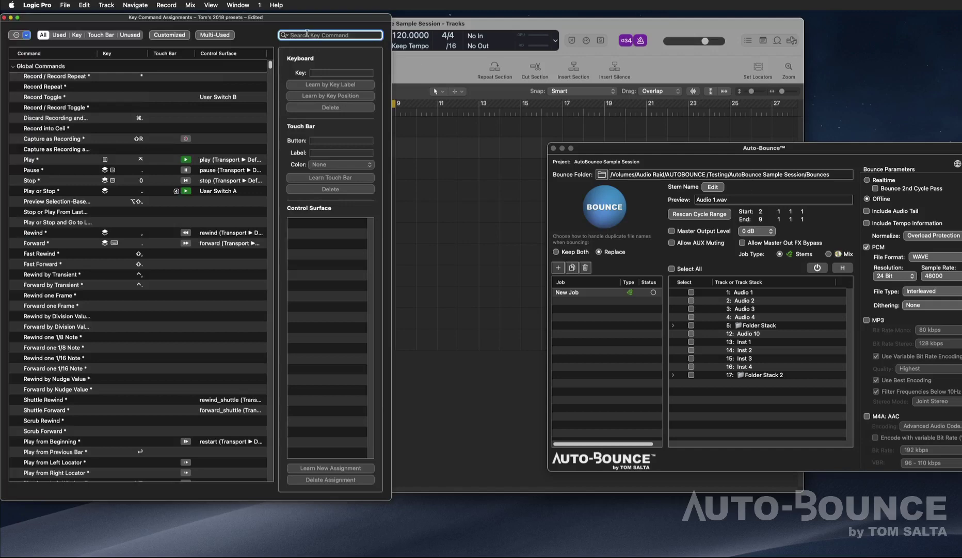
pyautogui.write('selec')
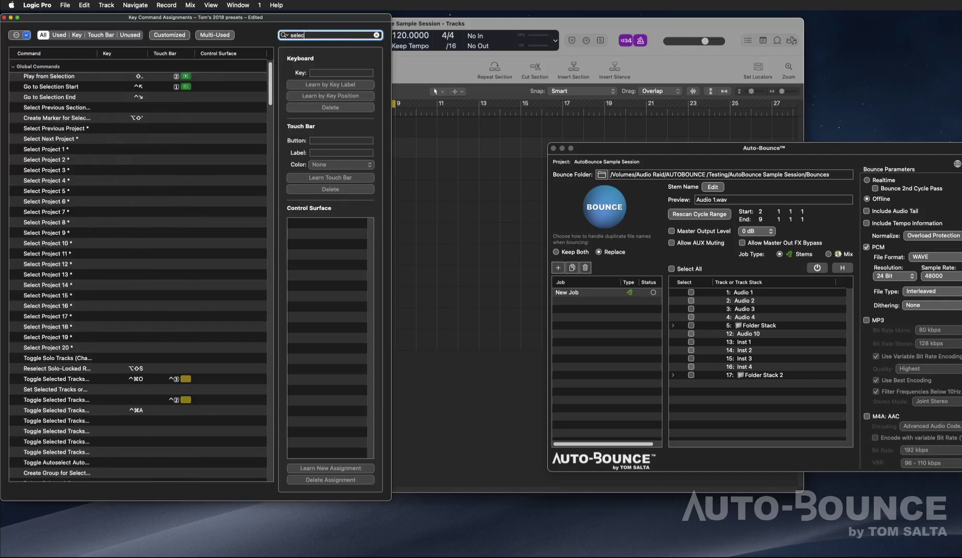
pyautogui.write('t all track')
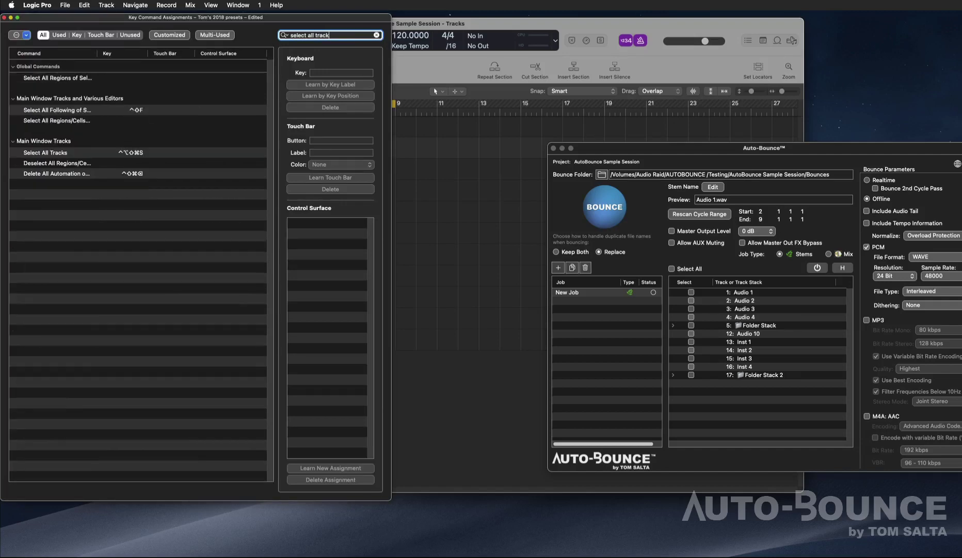
pyautogui.write('s')
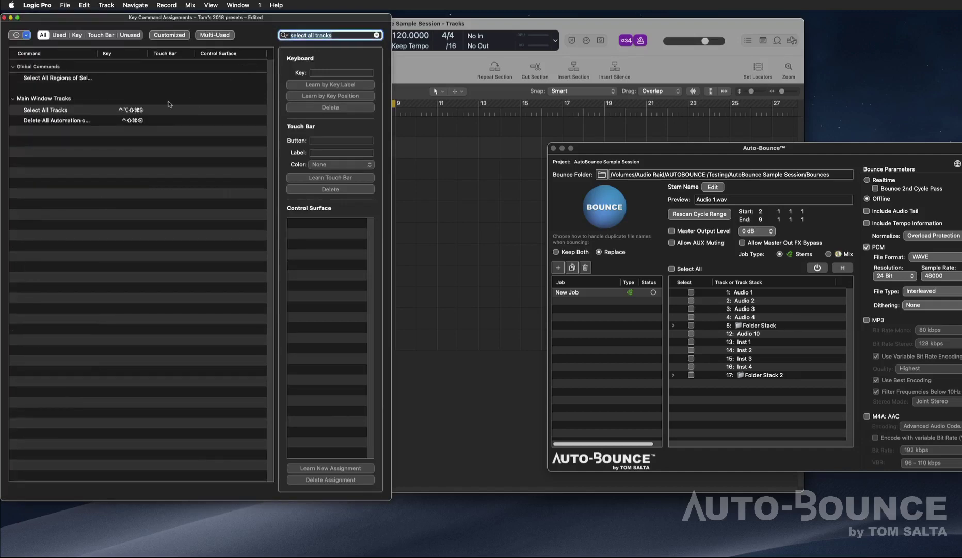
pyautogui.click(86, 111)
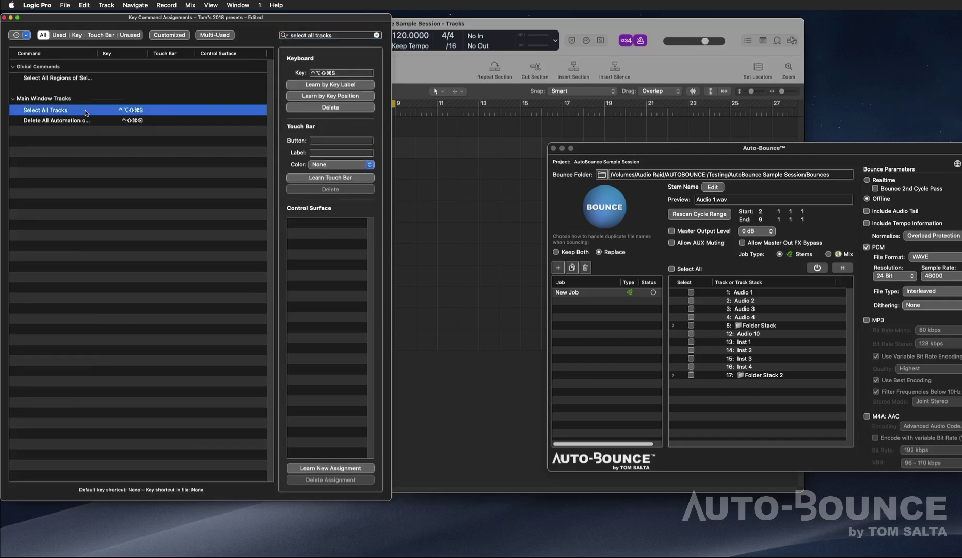
# Paste the copied shortcut for Select All Tracks, then cancel the conflict warning without replacing
pyautogui.click(320, 83)
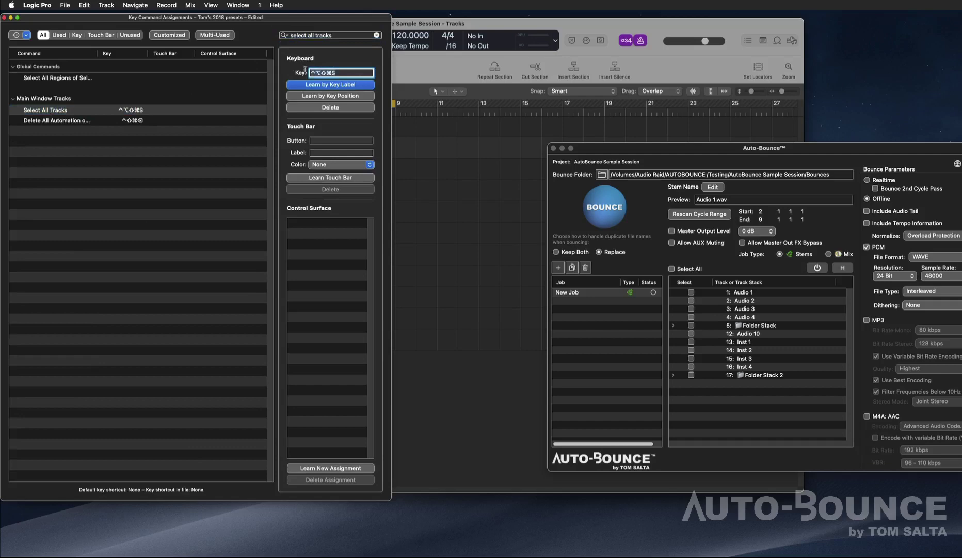
pyautogui.click(83, 5)
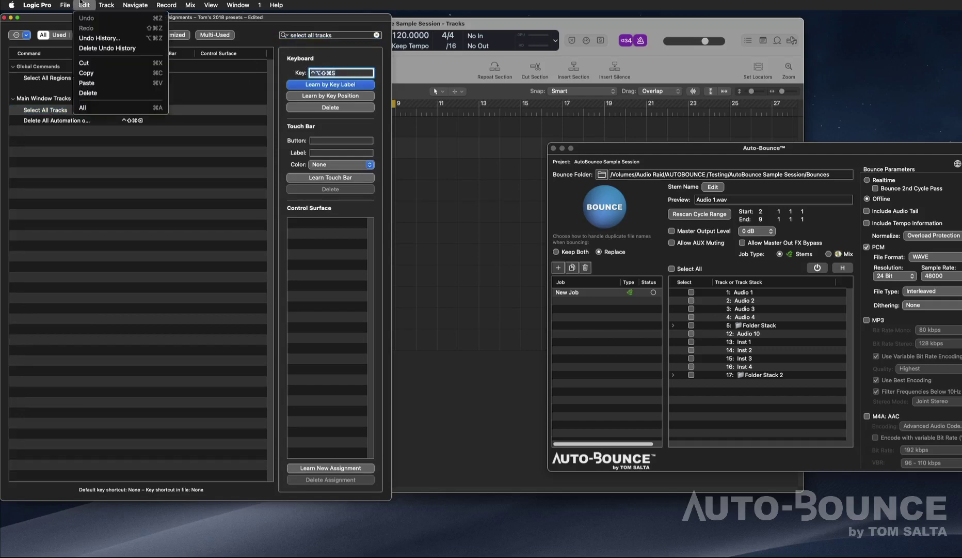
pyautogui.click(94, 81)
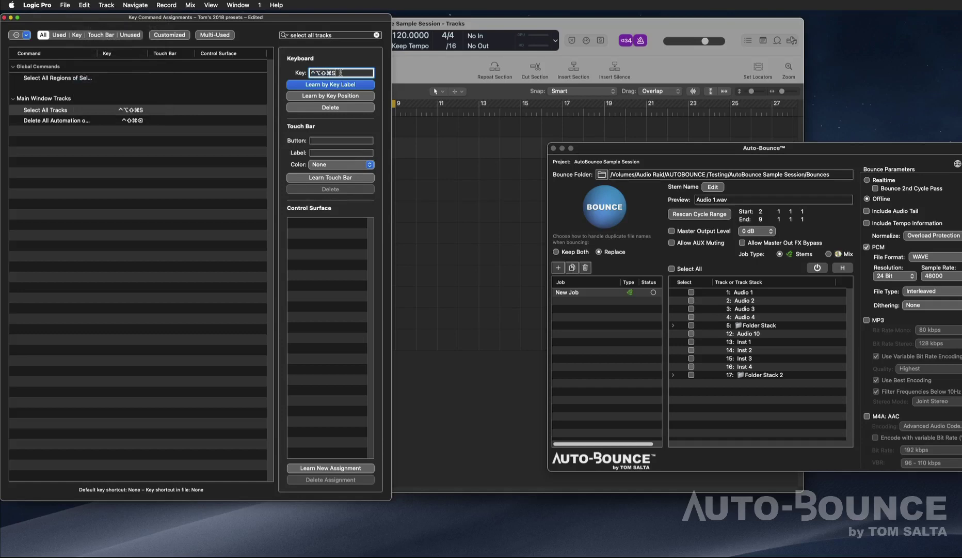
pyautogui.moveTo(336, 72); pyautogui.dragTo(307, 69)
pyautogui.press('f')
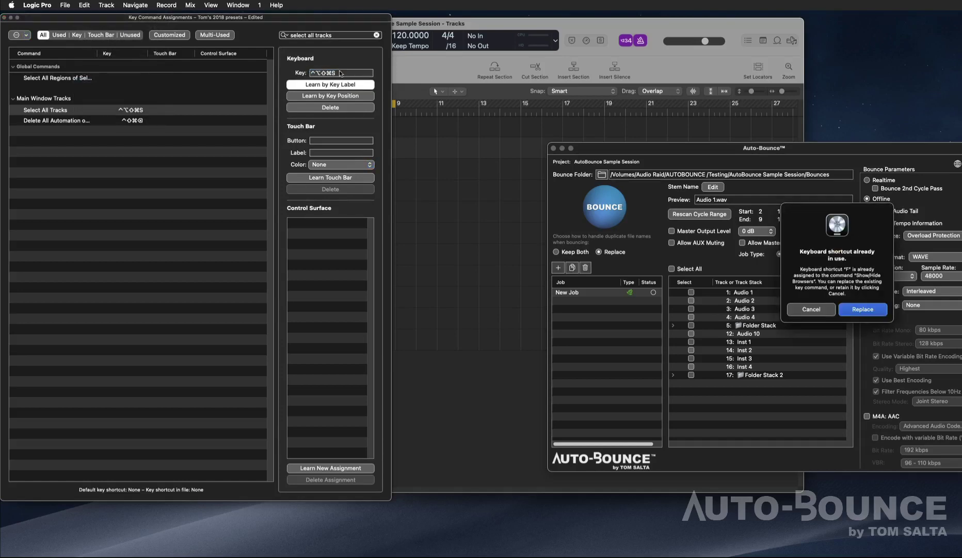
pyautogui.click(812, 309)
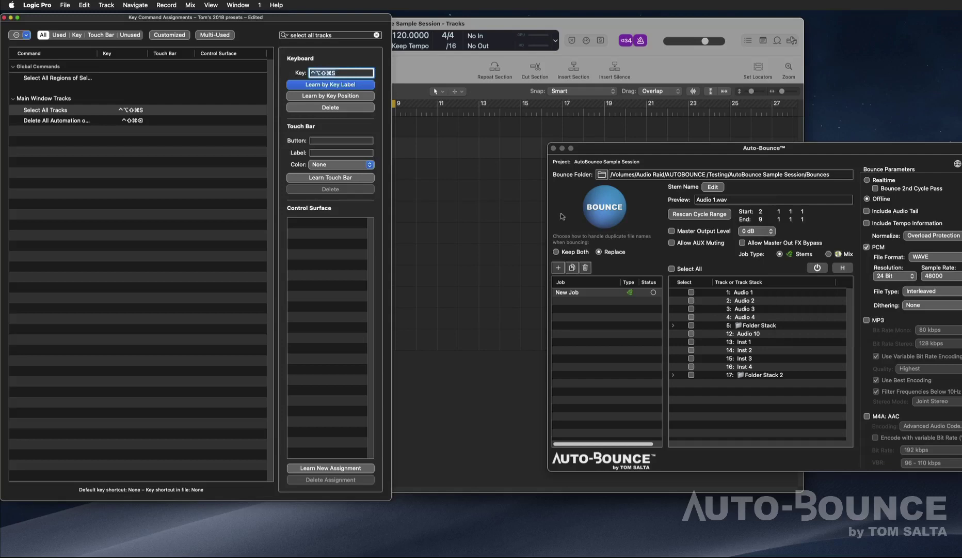
# Compare Auto-Bounce's custom Select All Tracks key command with Logic's, then close Key Command Assignments
pyautogui.click(638, 256)
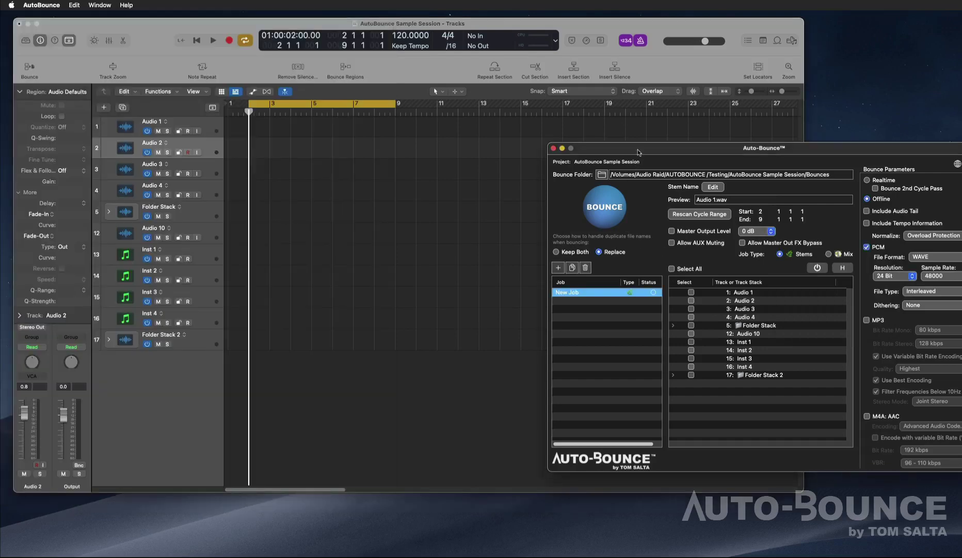
pyautogui.click(41, 5)
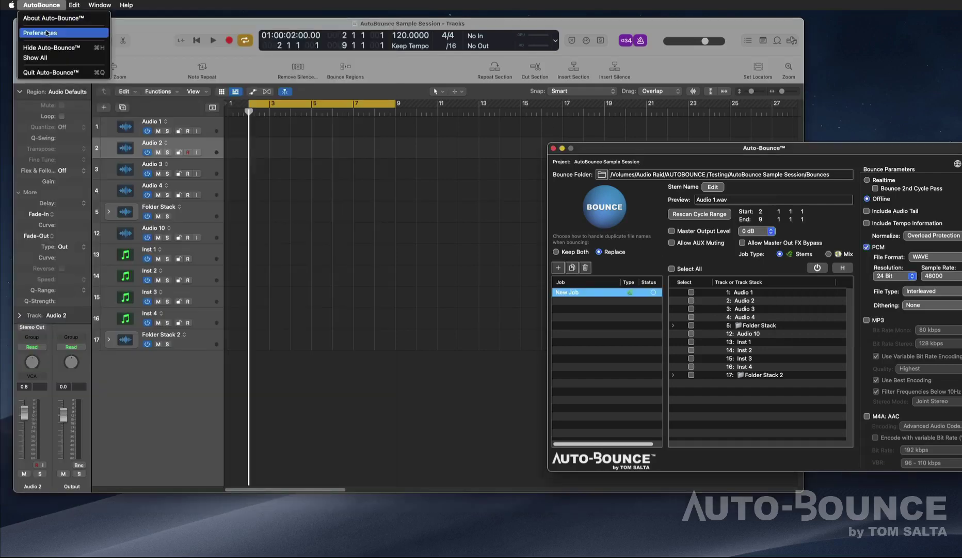
pyautogui.click(47, 32)
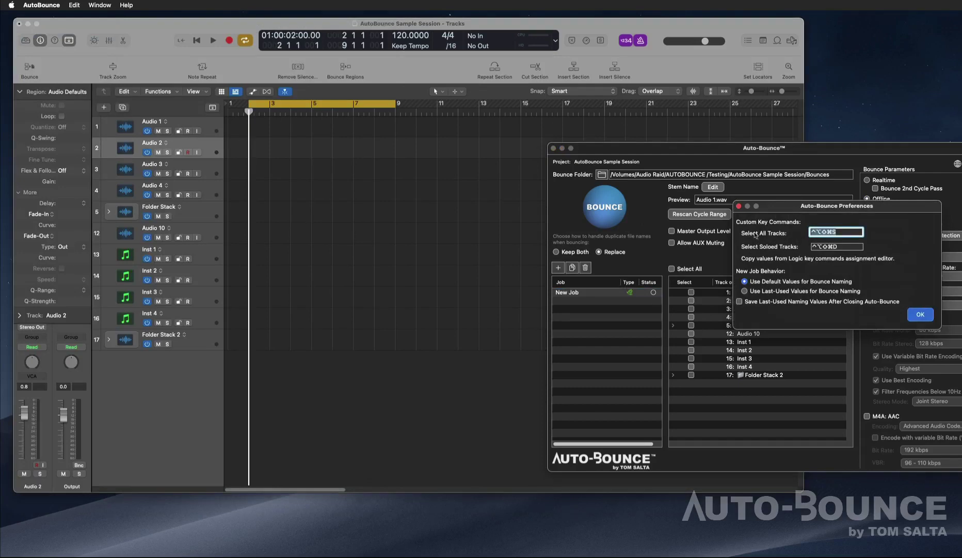
pyautogui.click(918, 316)
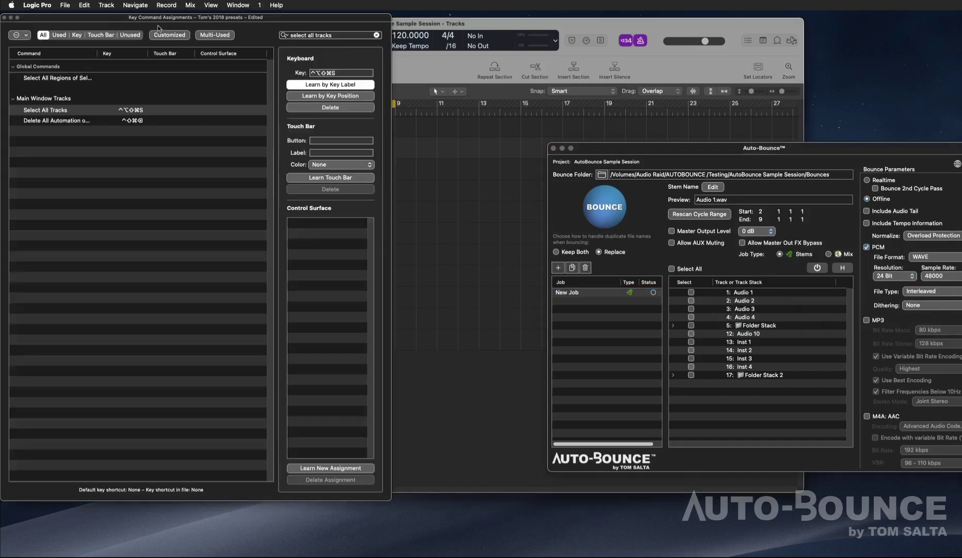
pyautogui.click(5, 17)
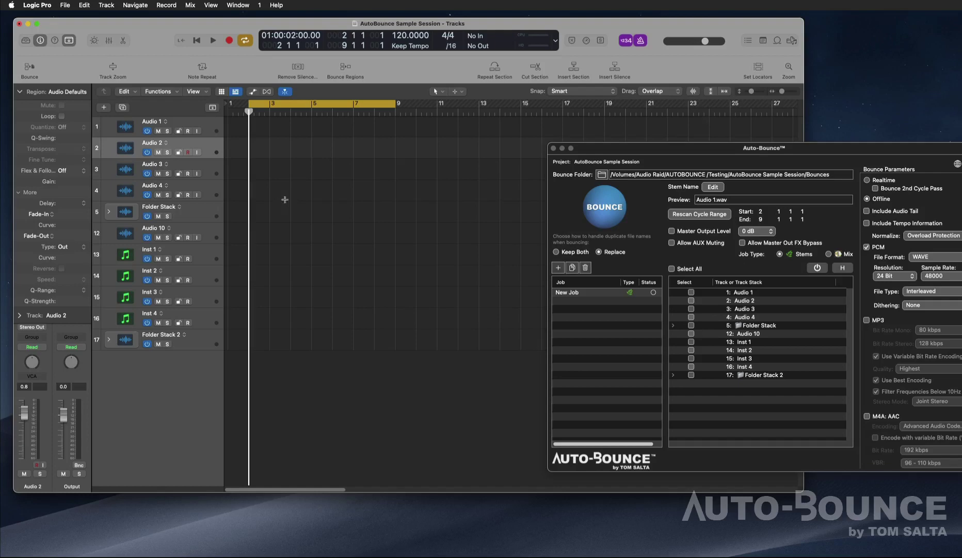
# Select all tracks with Cmd+A, solo Inst 2, then unsolo it
pyautogui.press('super+a')
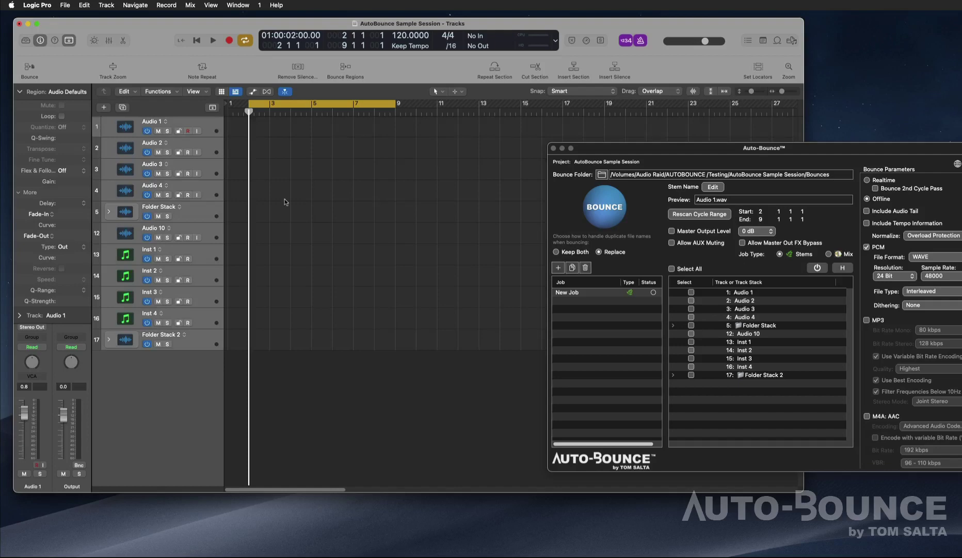
pyautogui.click(203, 258)
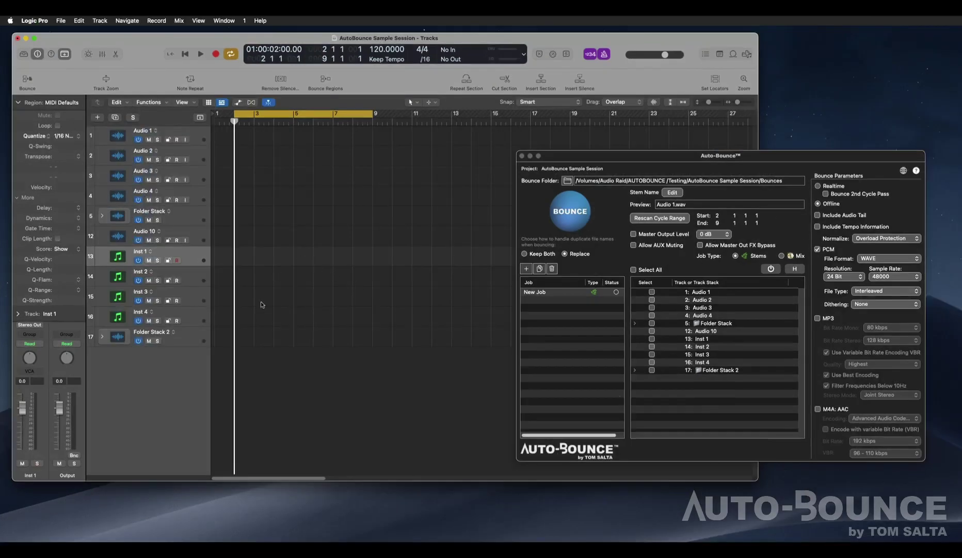
pyautogui.click(158, 280)
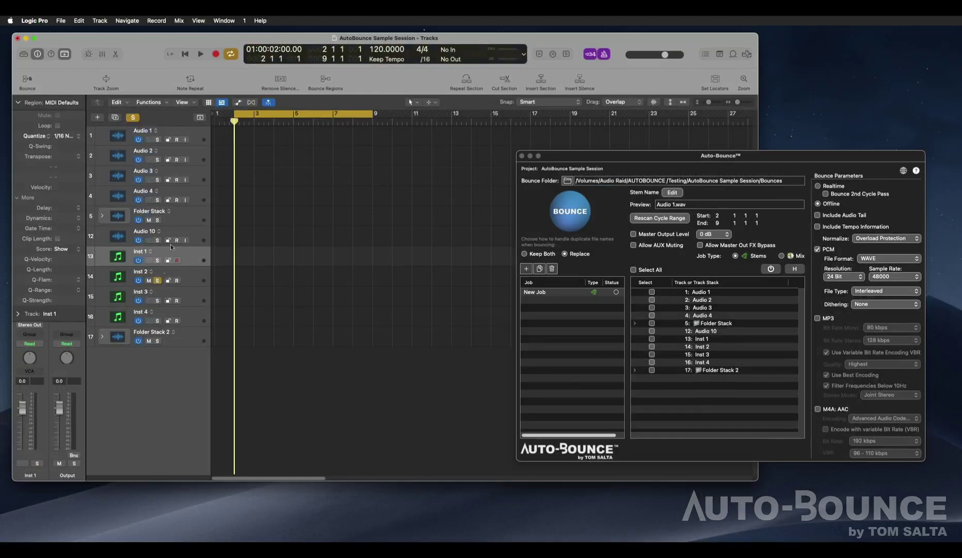
pyautogui.click(186, 215)
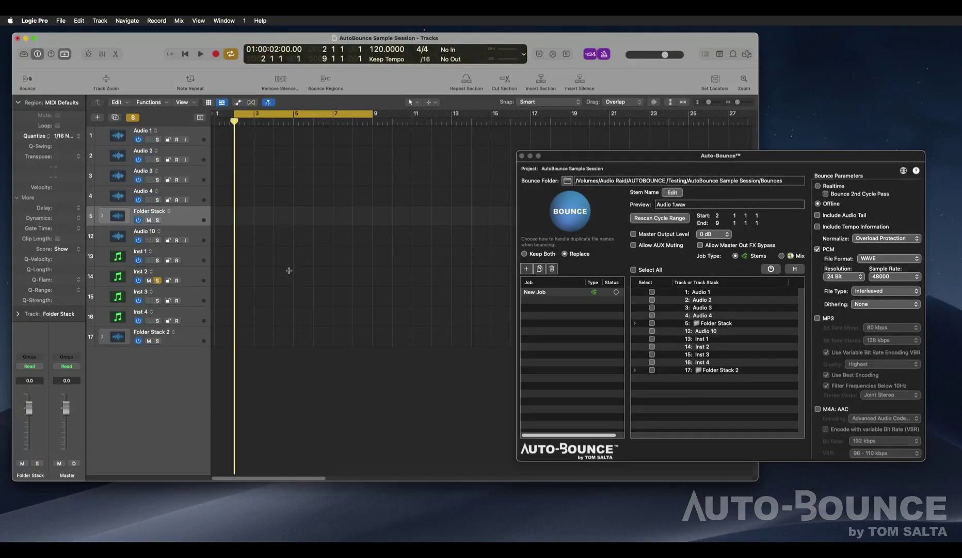
pyautogui.click(289, 270)
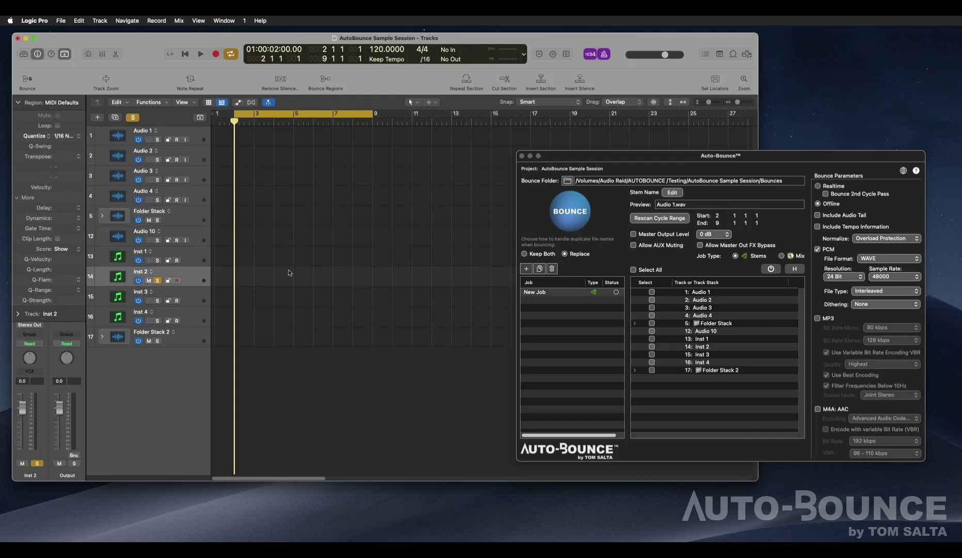
pyautogui.click(158, 280)
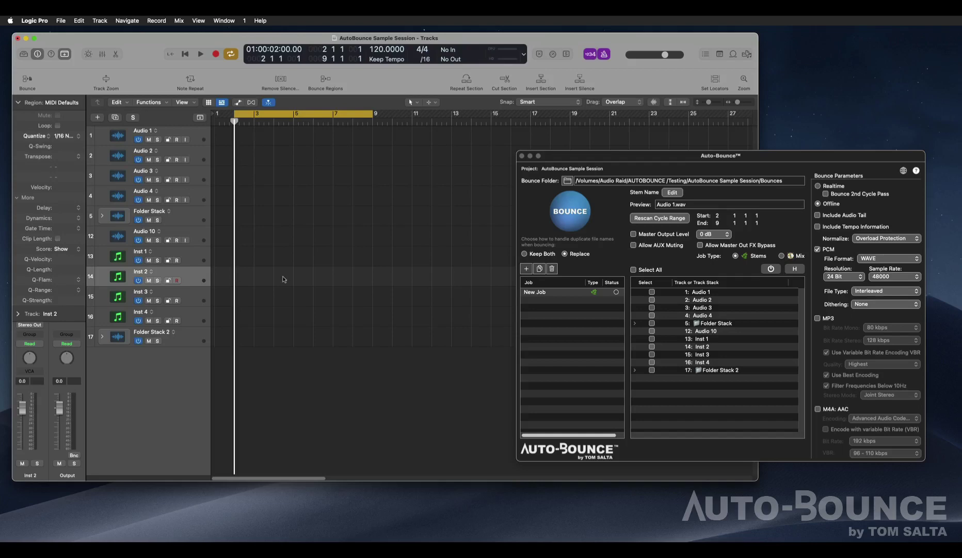
# Apply Defaults to the control bar, then Apply User Defaults to the track headers from Audio 3
pyautogui.rightClick(140, 51)
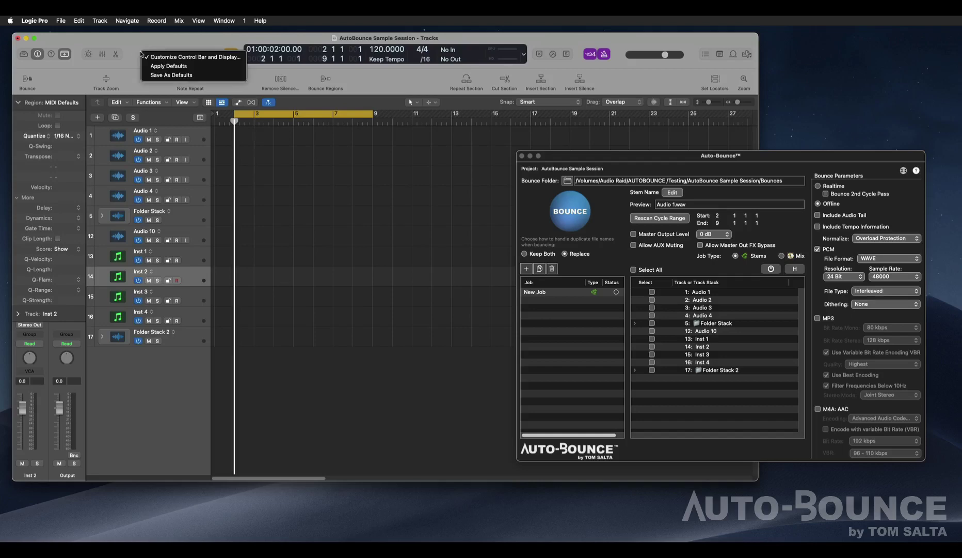
pyautogui.click(165, 66)
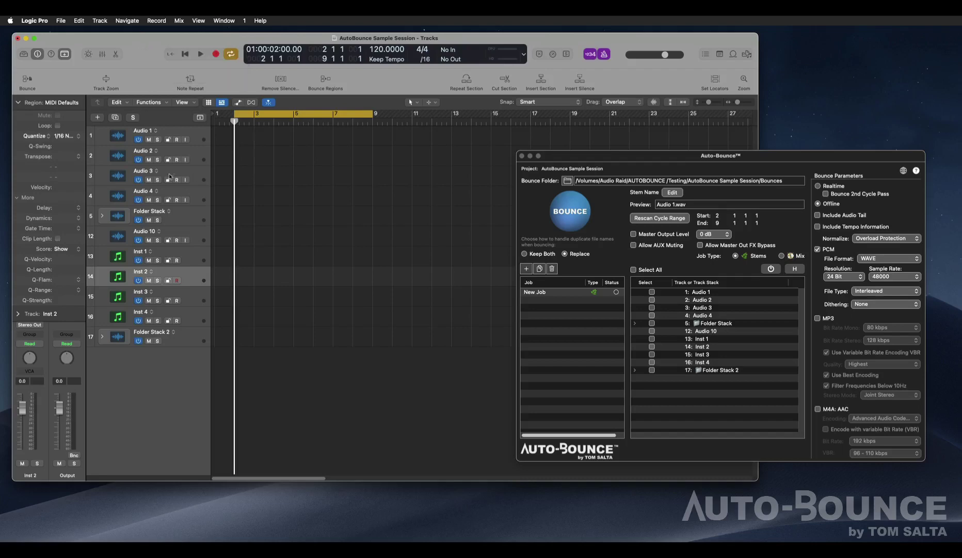
pyautogui.rightClick(171, 176)
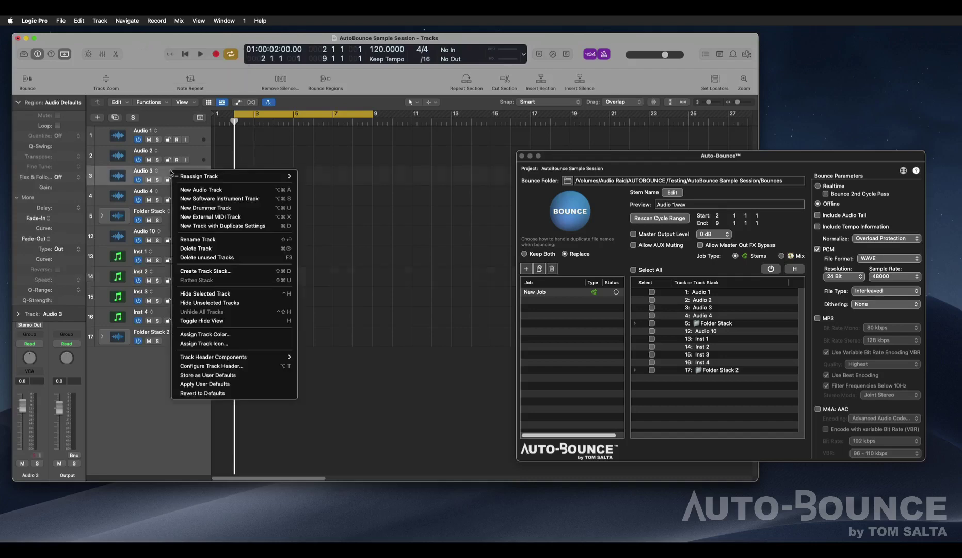
pyautogui.click(203, 384)
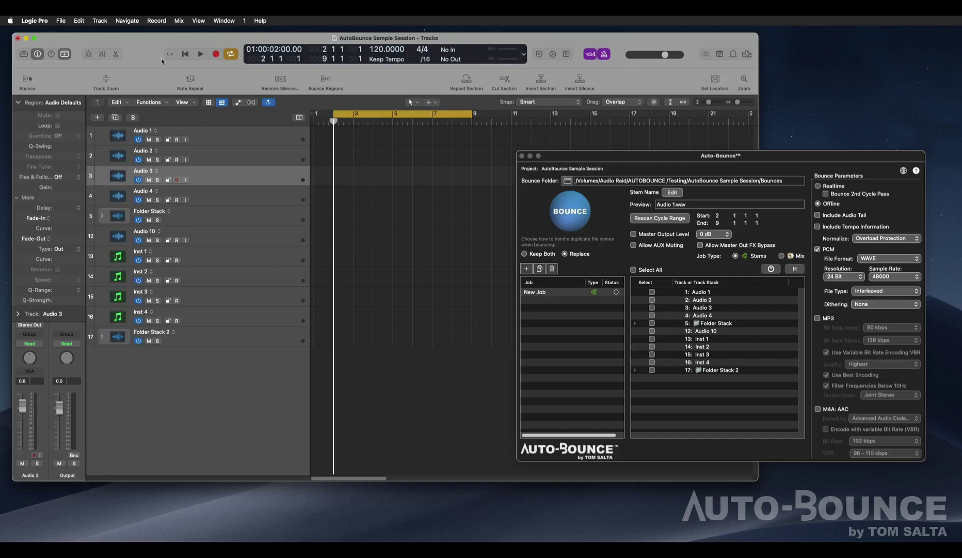